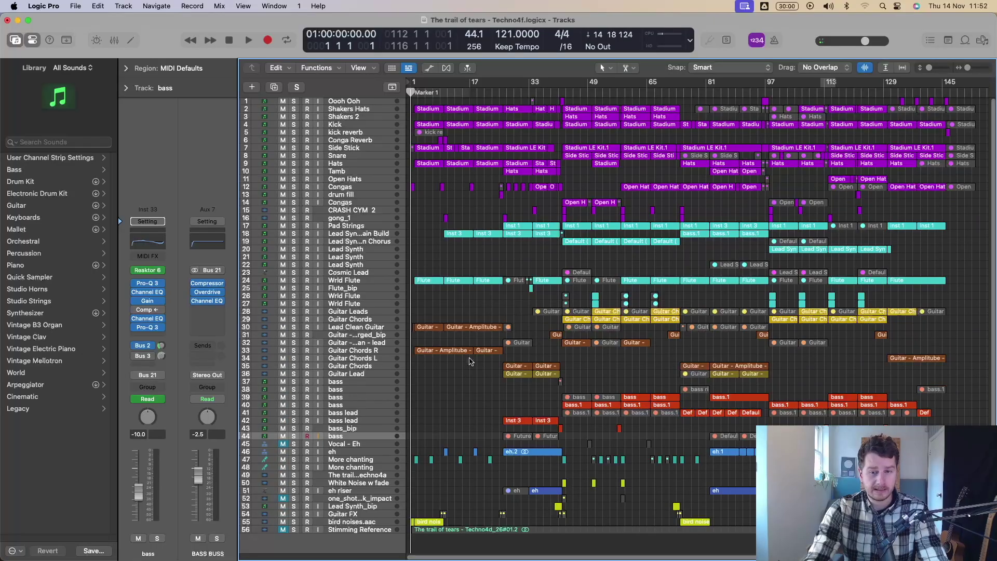
Insert a stereo FabFilter Pro-Q 3 on the bass track after S1 Imager, found by searching 'pro'.
{"action": "left_click", "coordinate": [337, 406]}
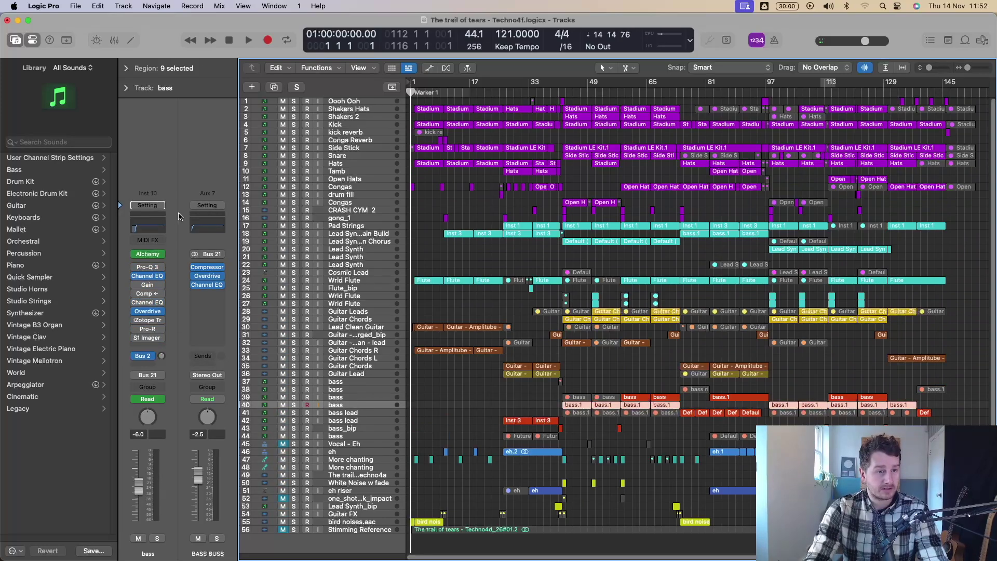
{"action": "left_click", "coordinate": [148, 347]}
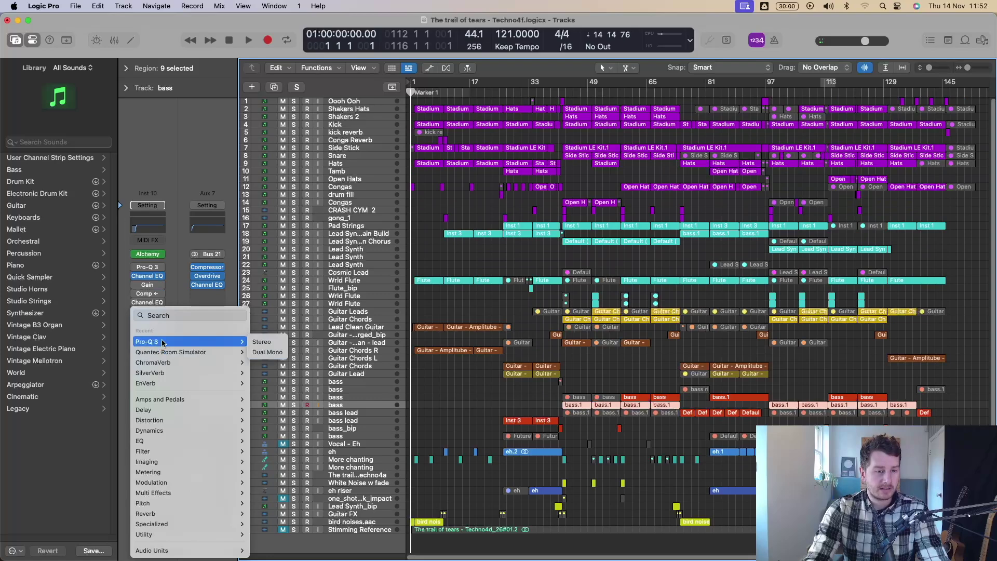
{"action": "type", "text": "pro"}
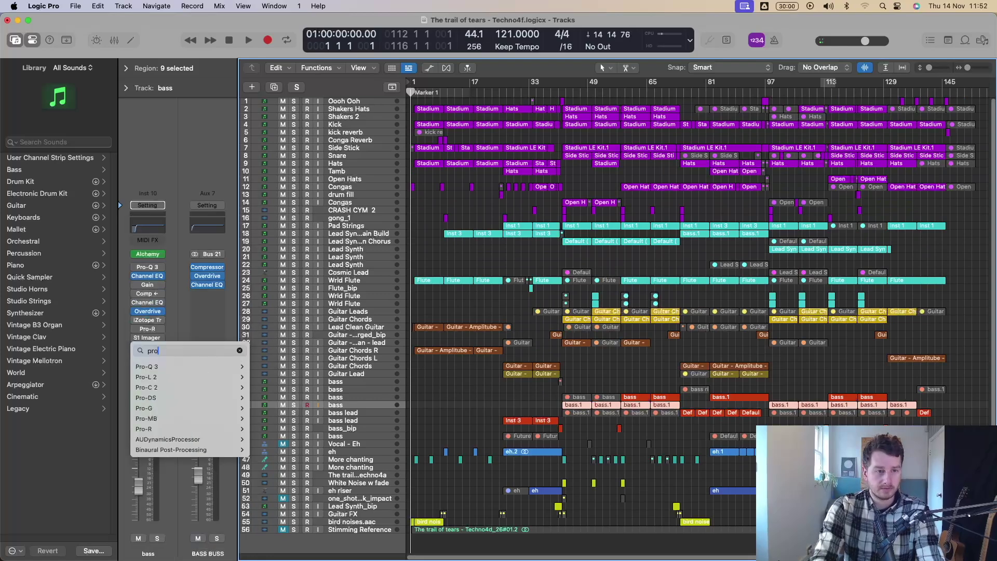
{"action": "mouse_move", "coordinate": [192, 367]}
{"action": "left_click", "coordinate": [264, 367]}
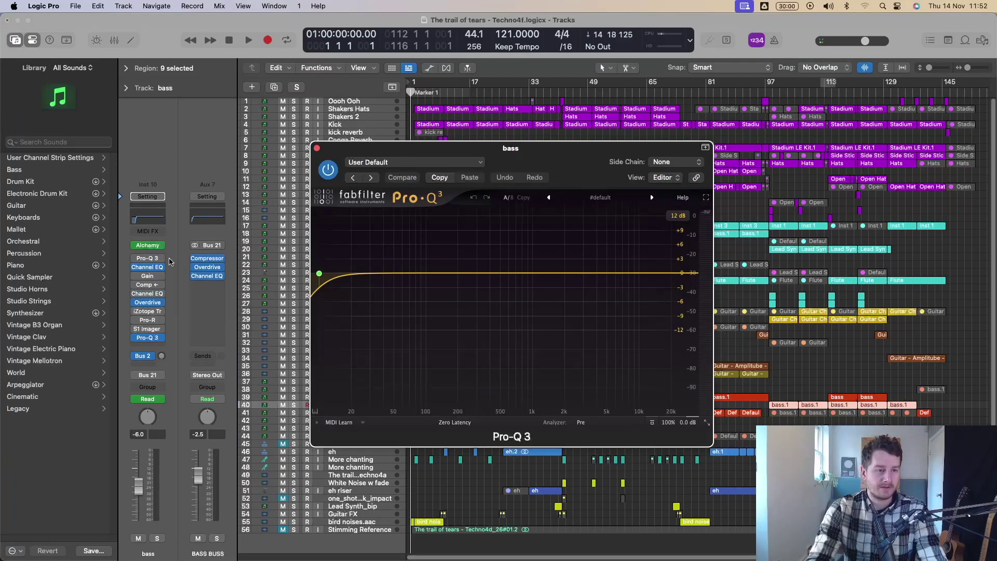
Add a second Pro-Q 3 from Audio Units > FabFilter and close its window.
{"action": "left_click", "coordinate": [148, 346]}
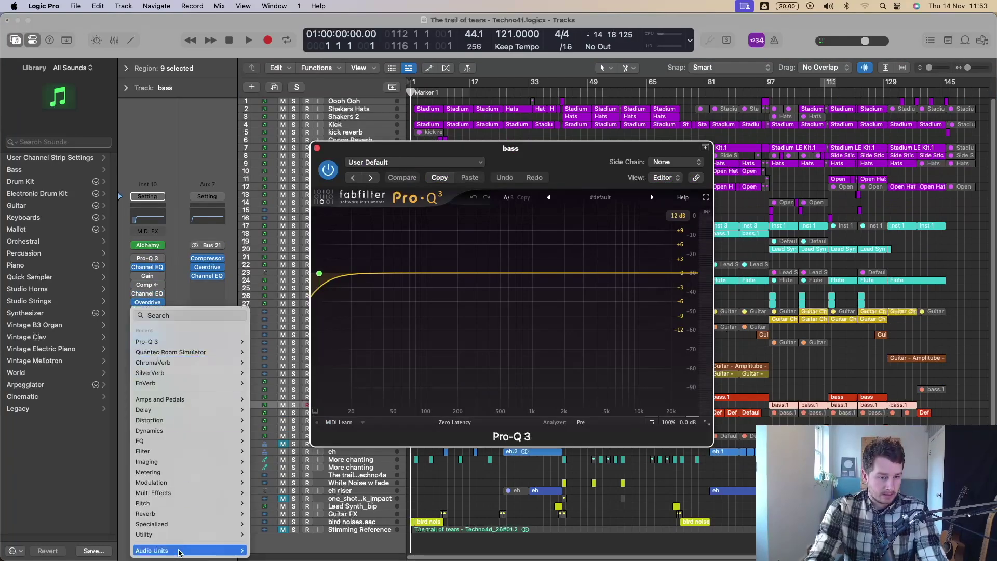
{"action": "mouse_move", "coordinate": [182, 551]}
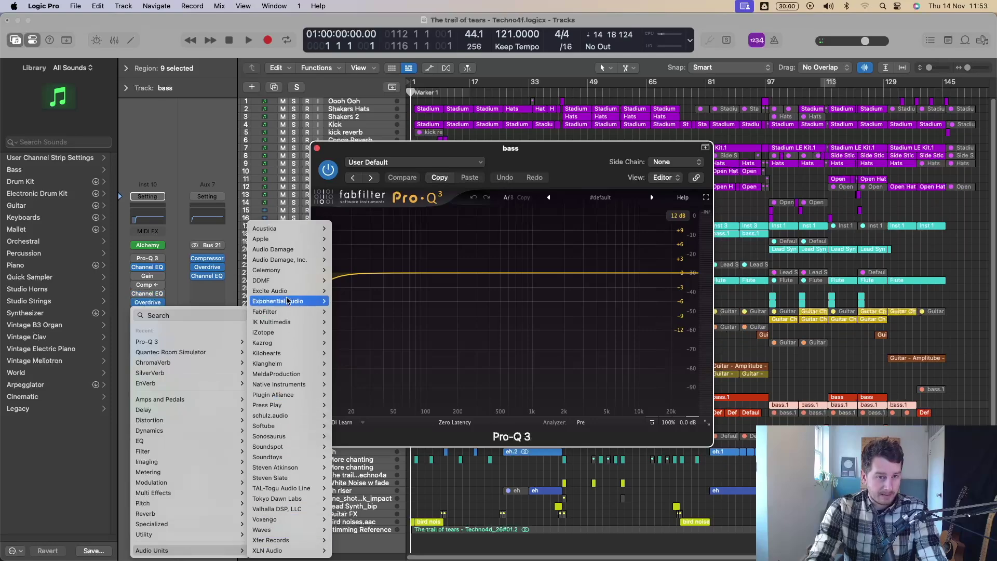
{"action": "mouse_move", "coordinate": [284, 311]}
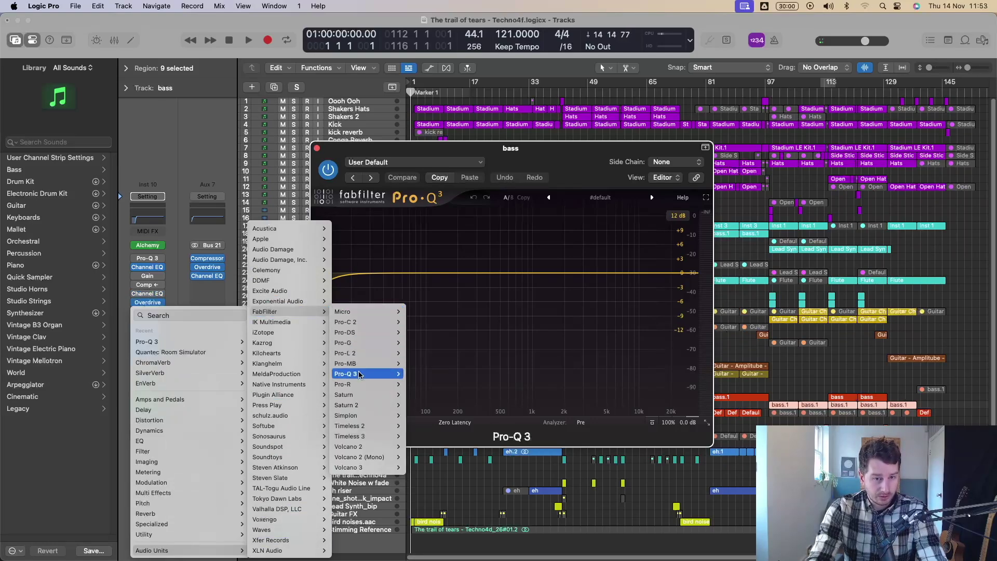
{"action": "mouse_move", "coordinate": [359, 375]}
{"action": "left_click", "coordinate": [415, 374]}
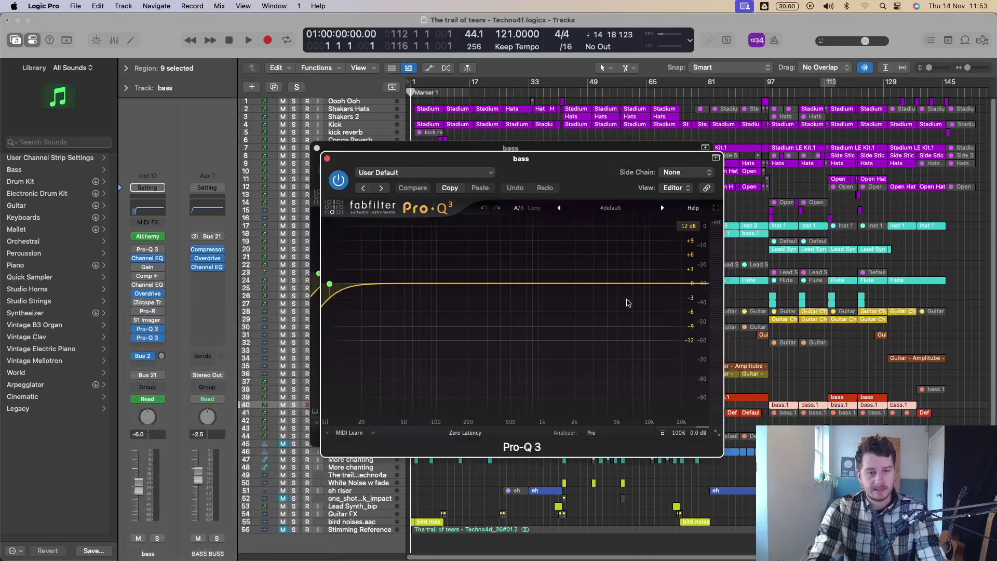
{"action": "left_click", "coordinate": [327, 159]}
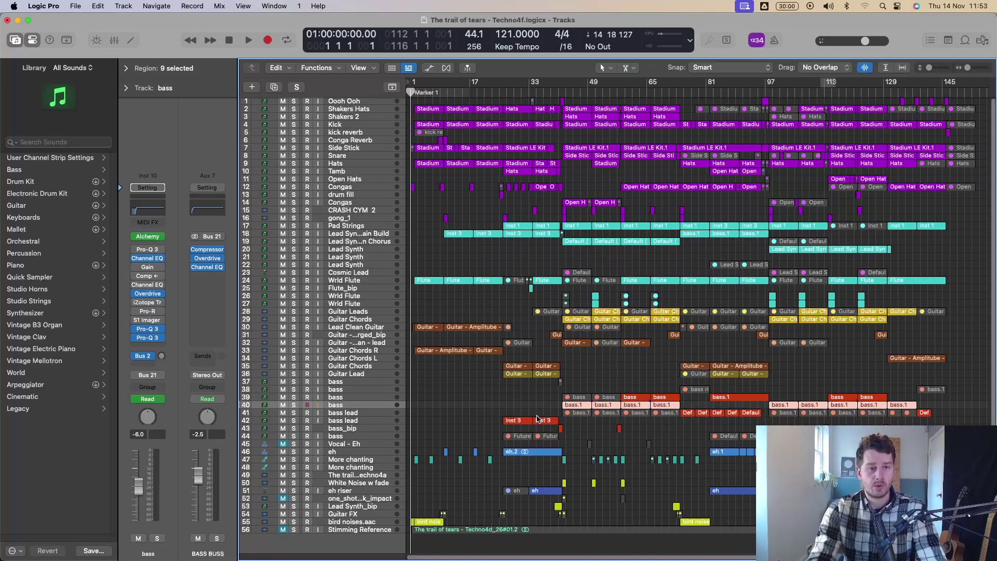
{"action": "left_click", "coordinate": [258, 87]}
{"action": "key", "text": "Return"}
{"action": "left_click", "coordinate": [153, 260]}
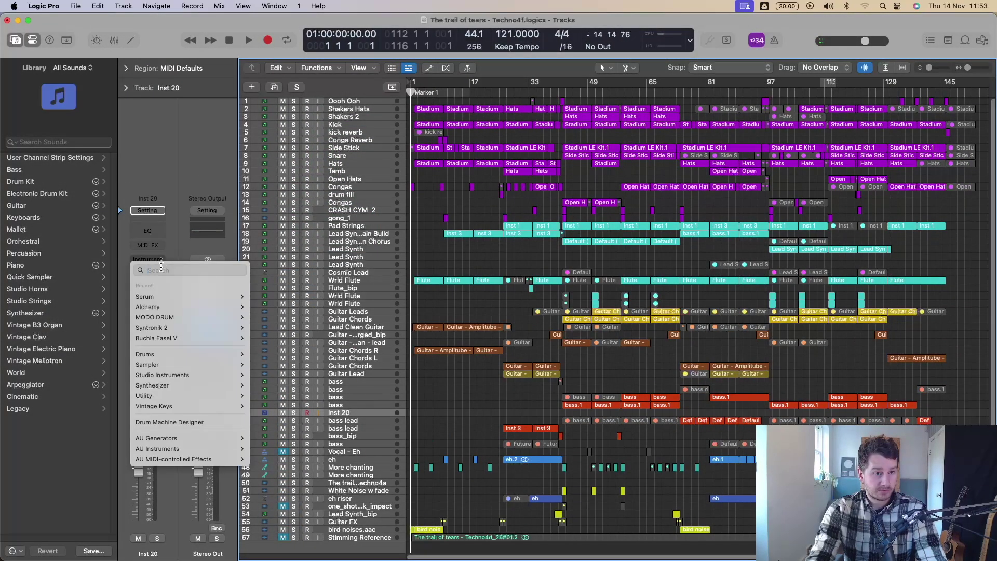
{"action": "type", "text": "art"}
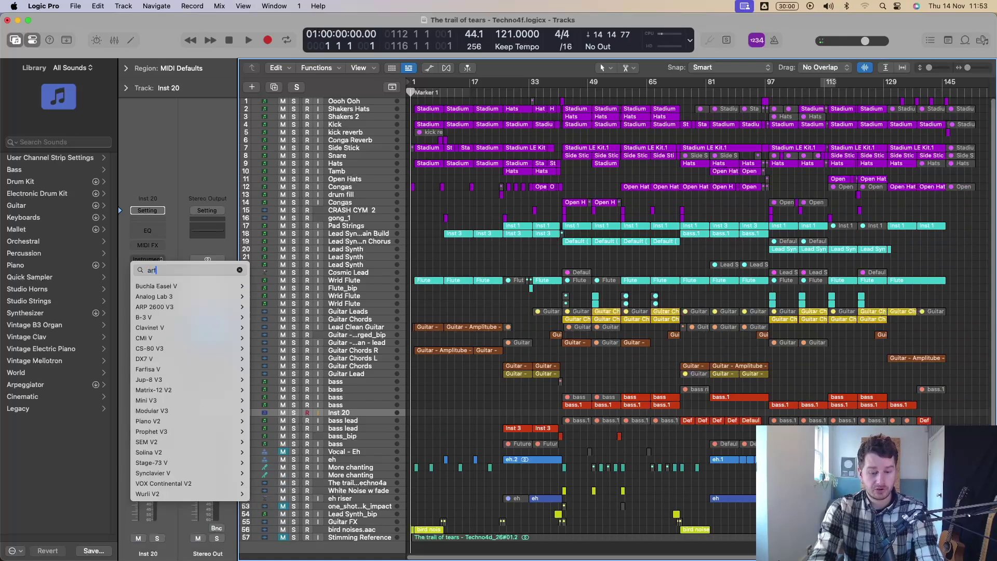
{"action": "key", "text": "Down"}
{"action": "key", "text": "Down"}
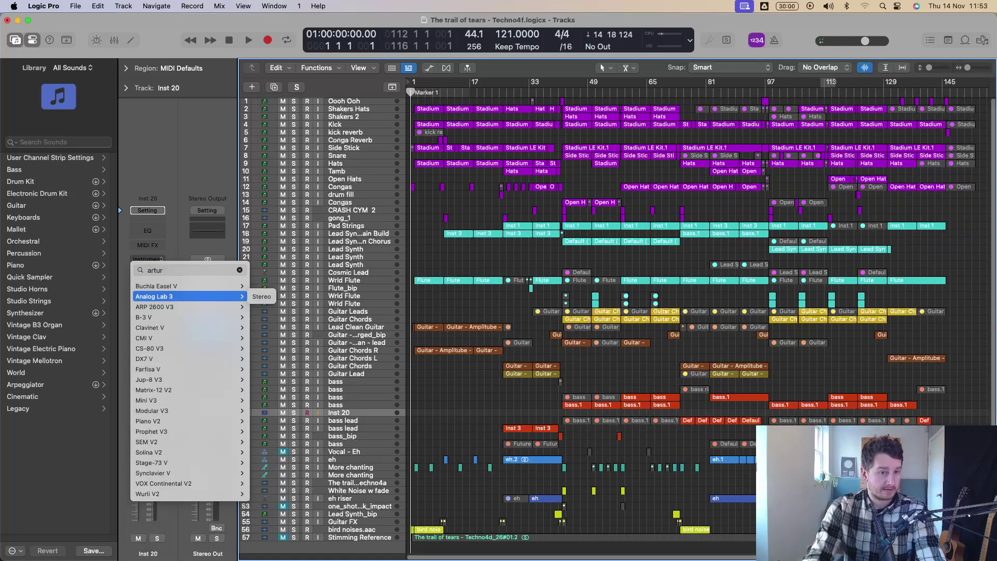
{"action": "key", "text": "Return"}
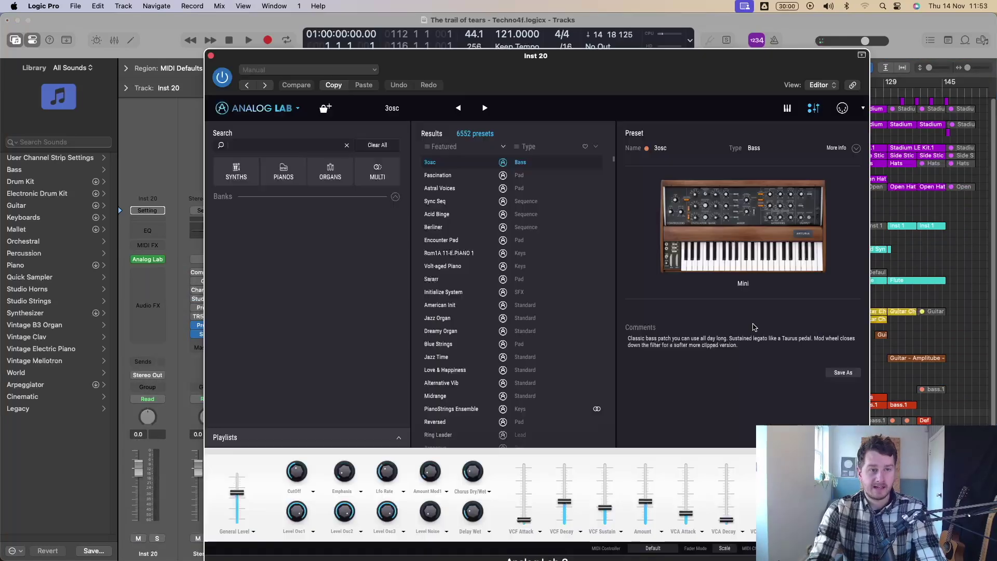
{"action": "key", "text": "super+z"}
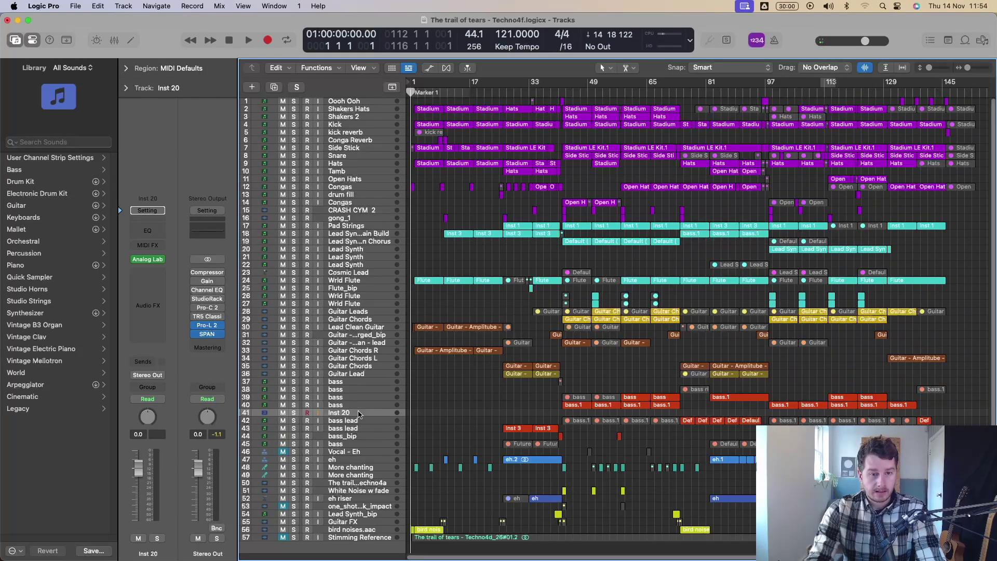
{"action": "key", "text": "super+z"}
Show the mixer and insert Quantec Room Simulator on Guitar Chords L by searching 'reve'.
{"action": "left_click", "coordinate": [451, 391]}
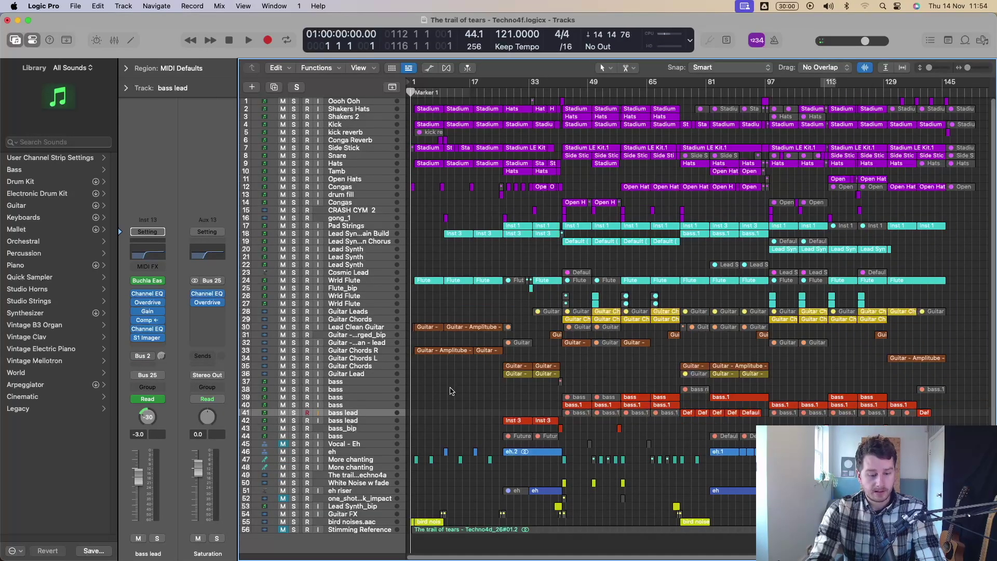
{"action": "key", "text": "x"}
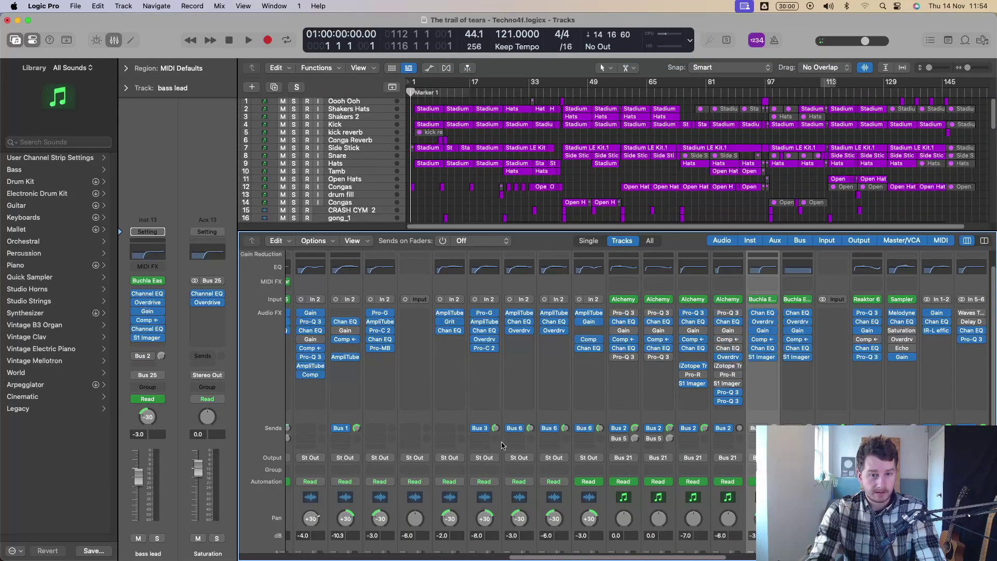
{"action": "left_click", "coordinate": [519, 345]}
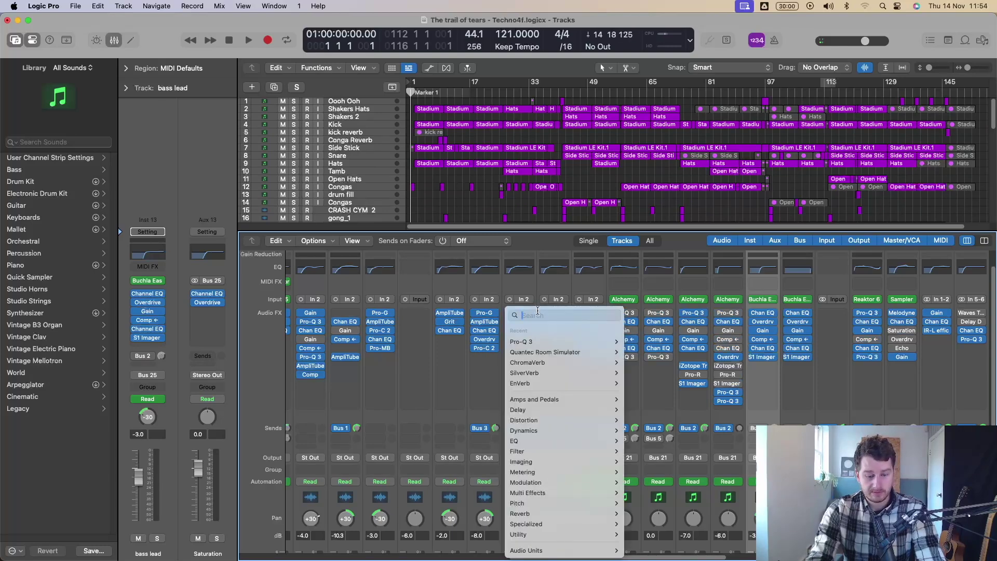
{"action": "type", "text": "reve"}
{"action": "key", "text": "Down"}
{"action": "key", "text": "Down"}
{"action": "key", "text": "Down"}
{"action": "key", "text": "Return"}
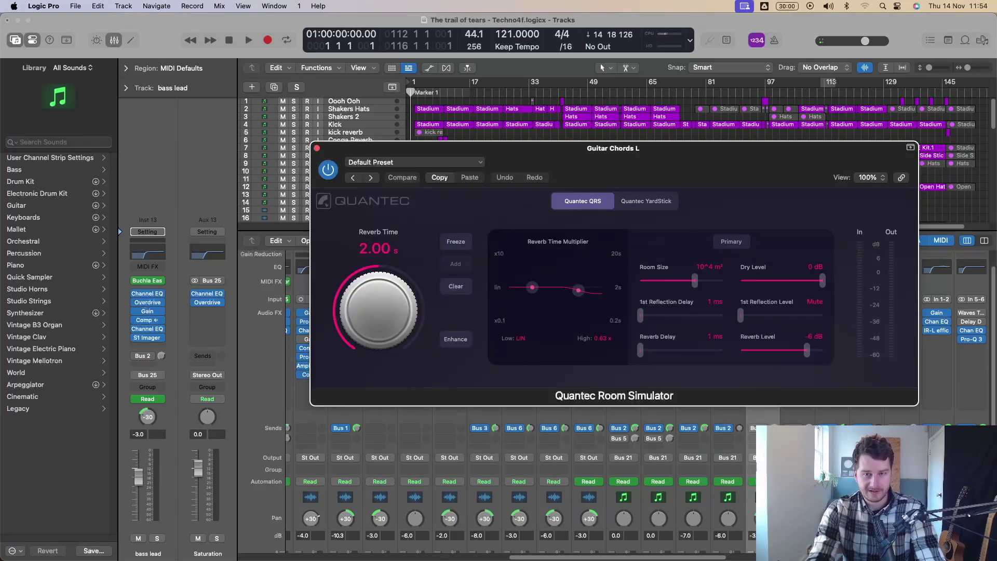
{"action": "left_click", "coordinate": [316, 148]}
{"action": "left_click", "coordinate": [553, 319]}
{"action": "key", "text": "Escape"}
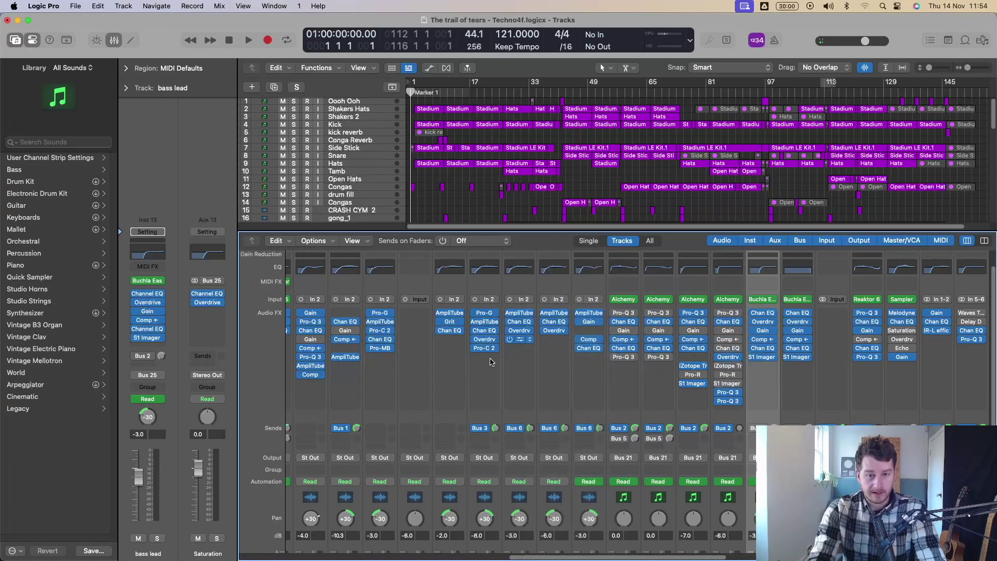
Try a Bus 3 → hall send at 0.0 on the second send, remove it, and hide the mixer.
{"action": "left_click", "coordinate": [514, 439]}
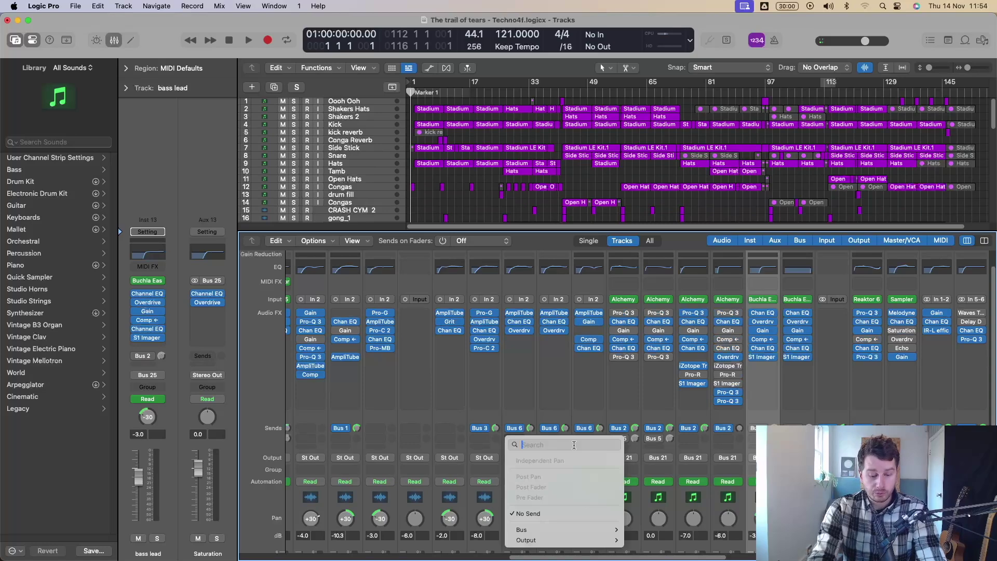
{"action": "type", "text": "hall"}
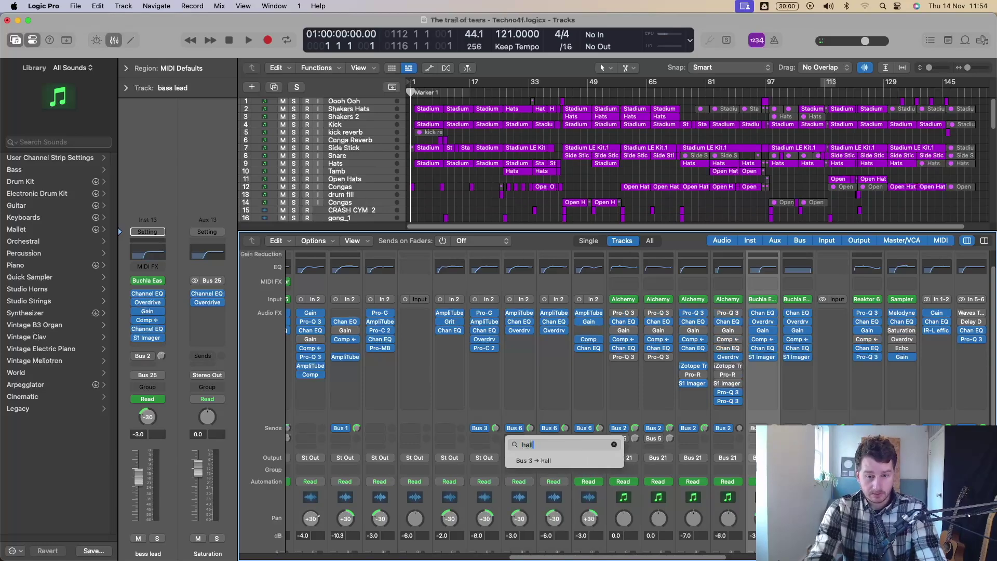
{"action": "key", "text": "Down"}
{"action": "key", "text": "Return"}
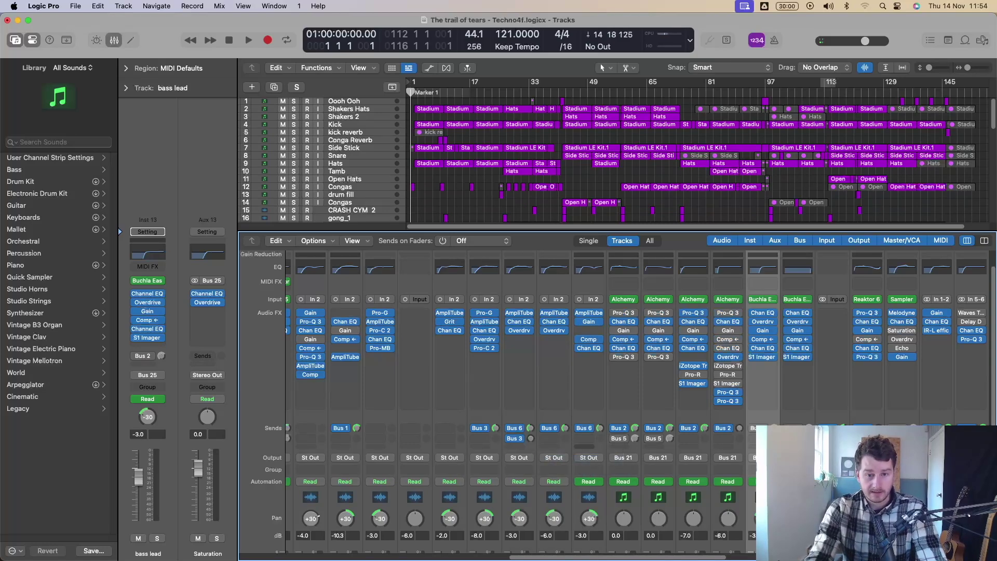
{"action": "left_click", "coordinate": [530, 438], "text": "alt"}
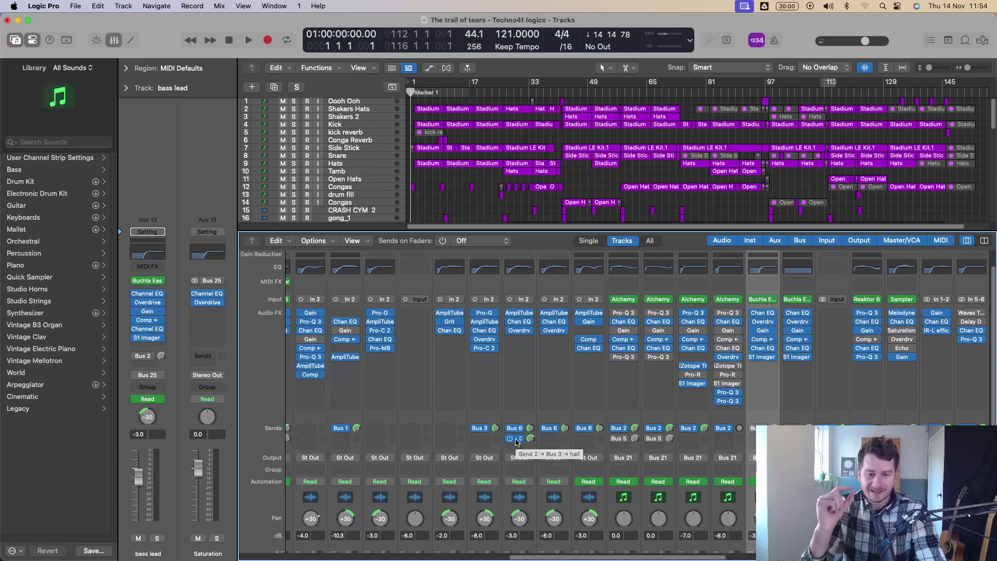
{"action": "left_click", "coordinate": [510, 439]}
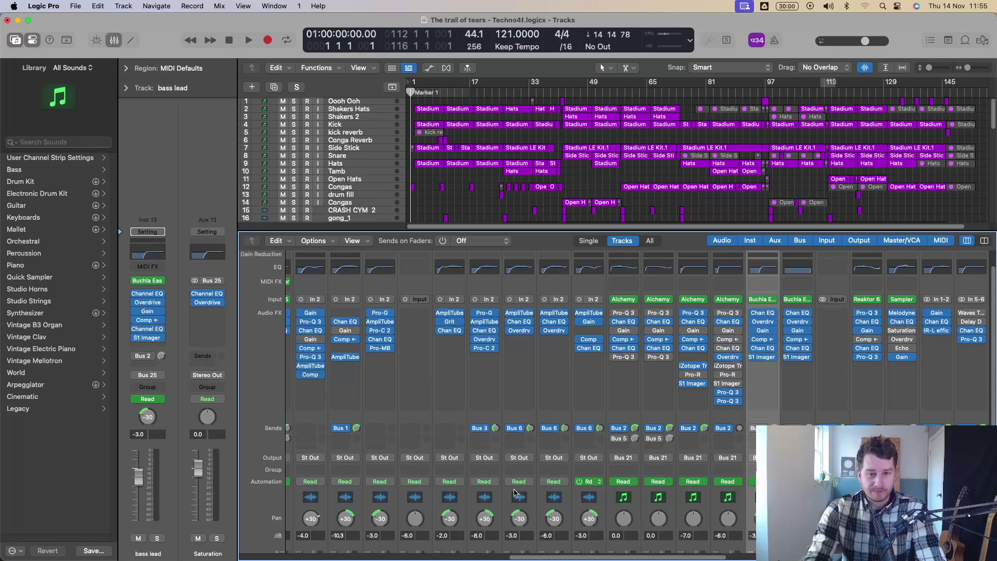
{"action": "key", "text": "x"}
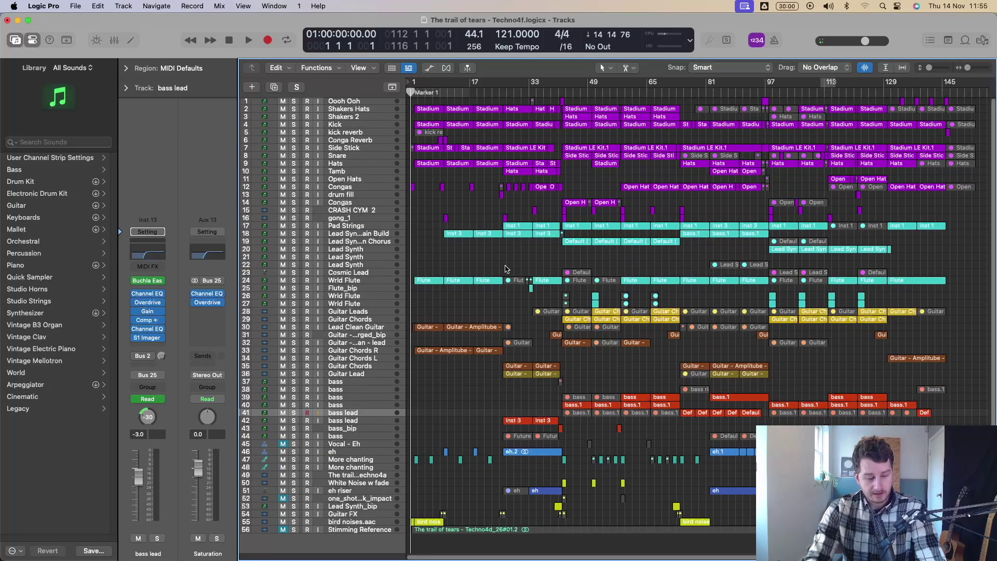
Insert Pro-L 2, then Quantec Room Simulator, on the bass lead track via the plug-in quick search.
{"action": "key", "text": "ctrl+super+p"}
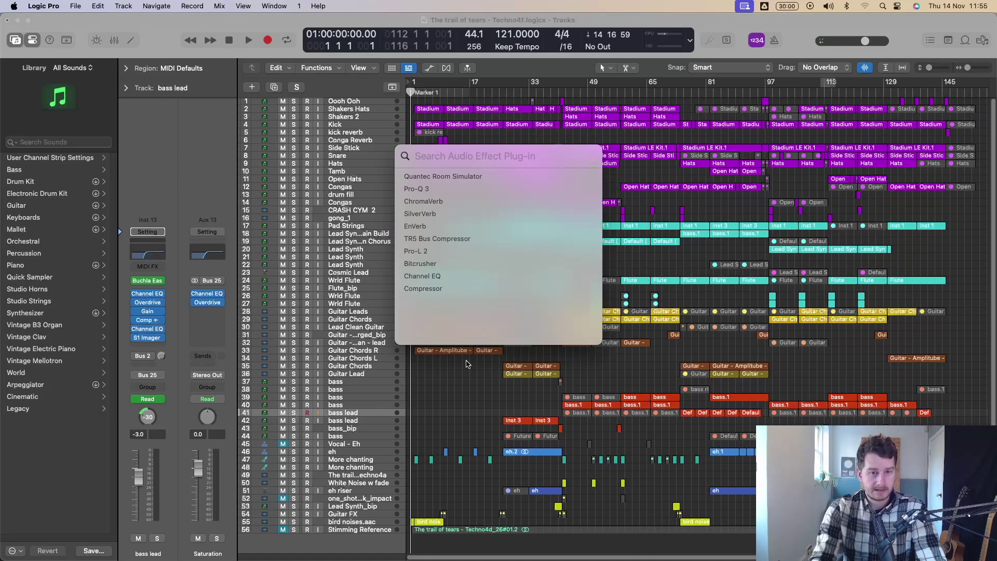
{"action": "left_click", "coordinate": [415, 251]}
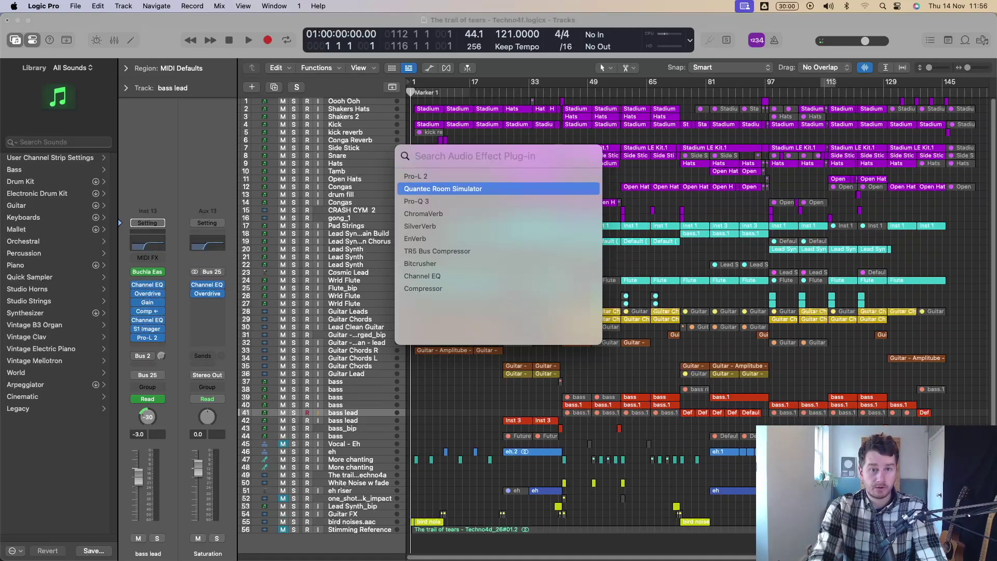
{"action": "key", "text": "Return"}
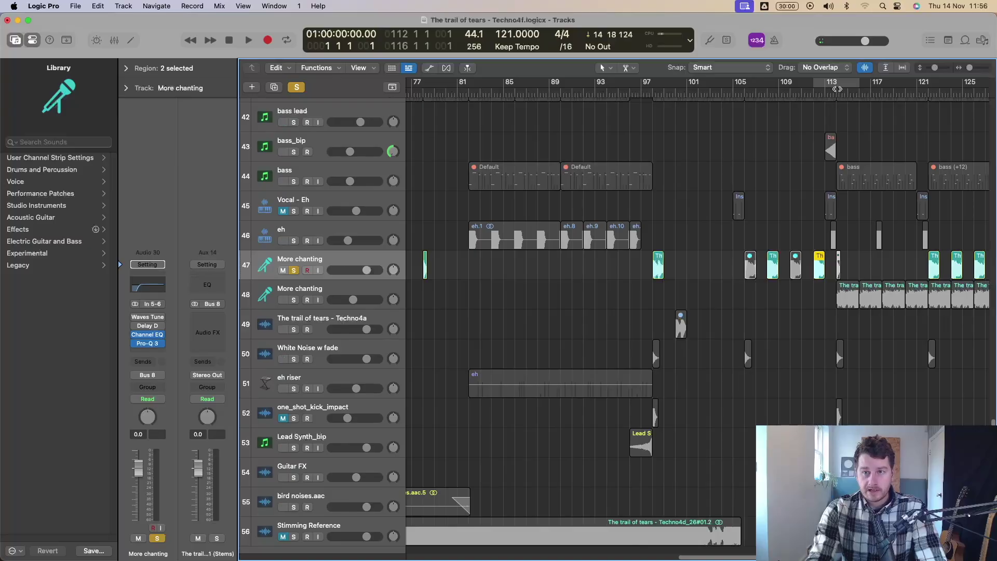
Loop bars 113–117 with More chanting soloed and audition playback from around bar 112.
{"action": "left_click", "coordinate": [837, 89]}
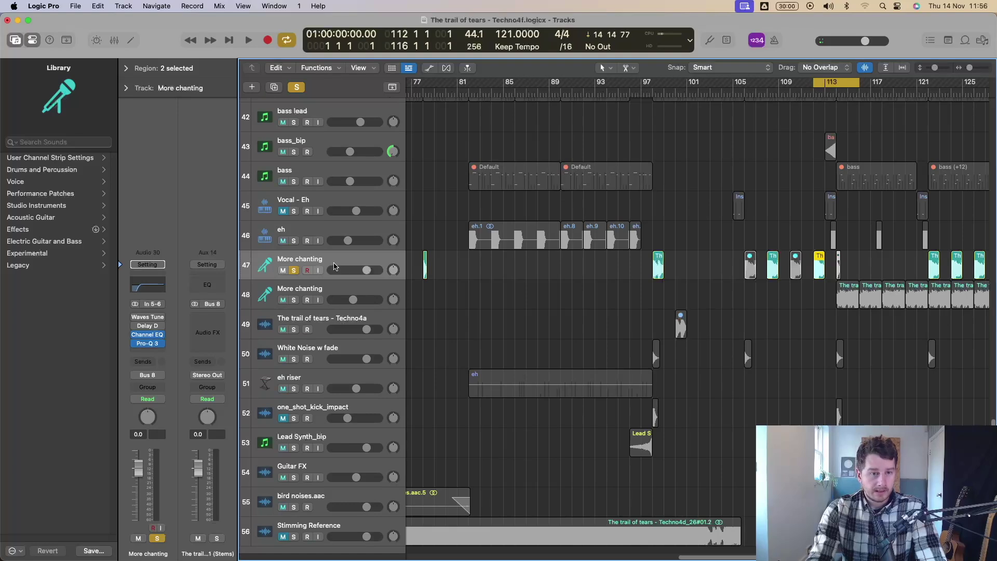
{"action": "key", "text": "s"}
{"action": "key", "text": "c"}
{"action": "key", "text": "space"}
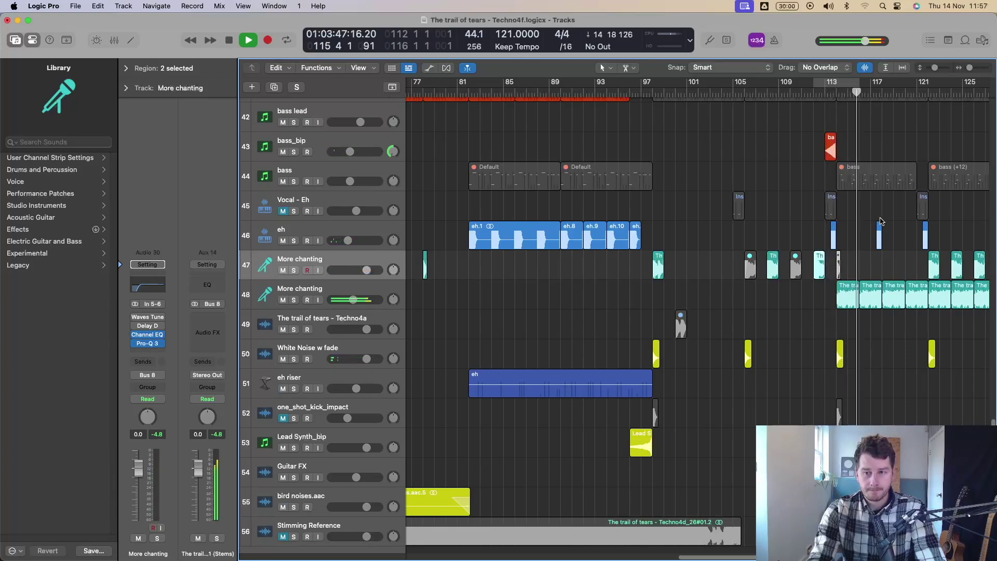
{"action": "key", "text": "space"}
{"action": "key", "text": "c"}
{"action": "key", "text": "s"}
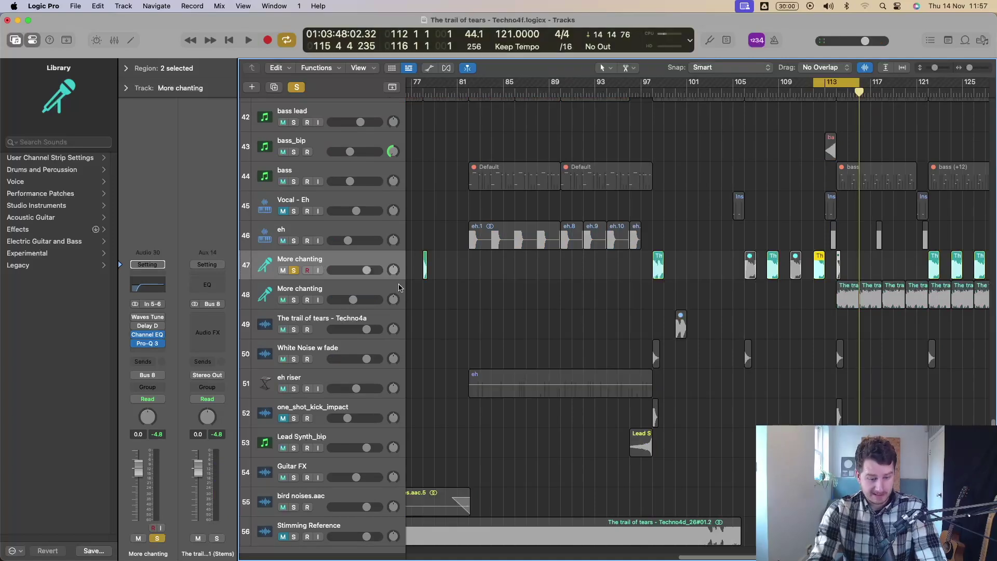
{"action": "key", "text": "space"}
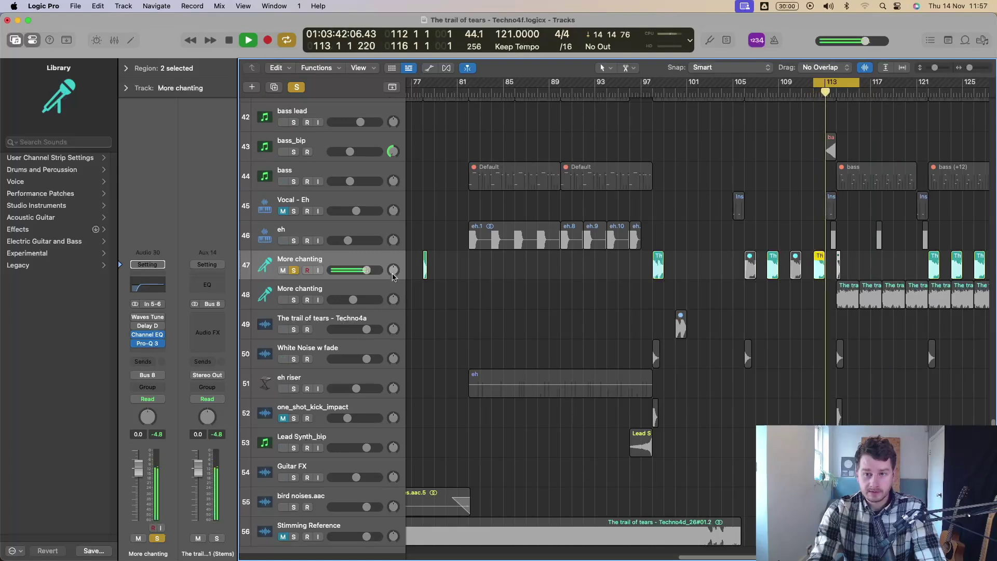
{"action": "key", "text": "space"}
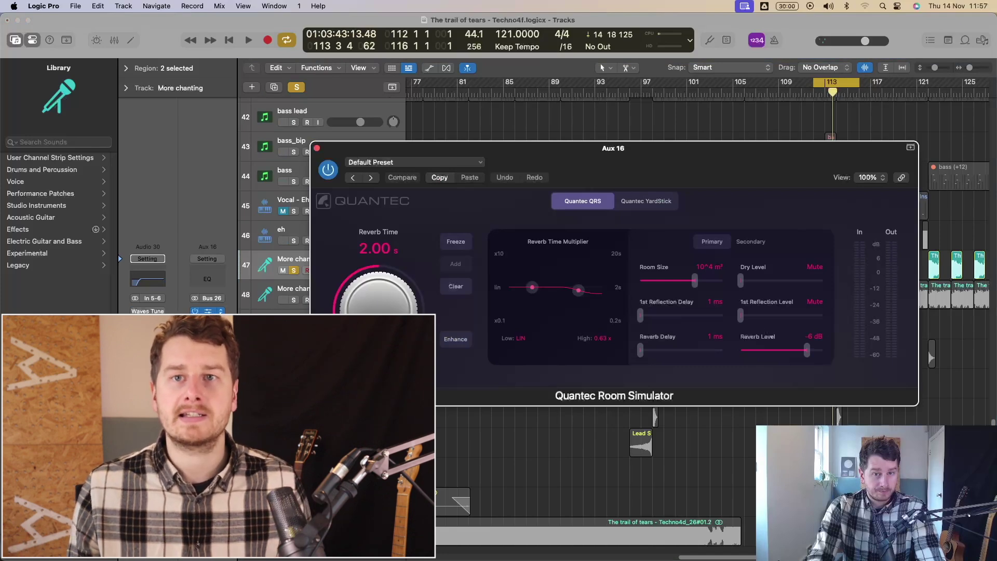
Compare the QRS and YardStick reverb modes, settle on QRS, and audition it.
{"action": "left_click_drag", "start_coordinate": [711, 212], "coordinate": [568, 212]}
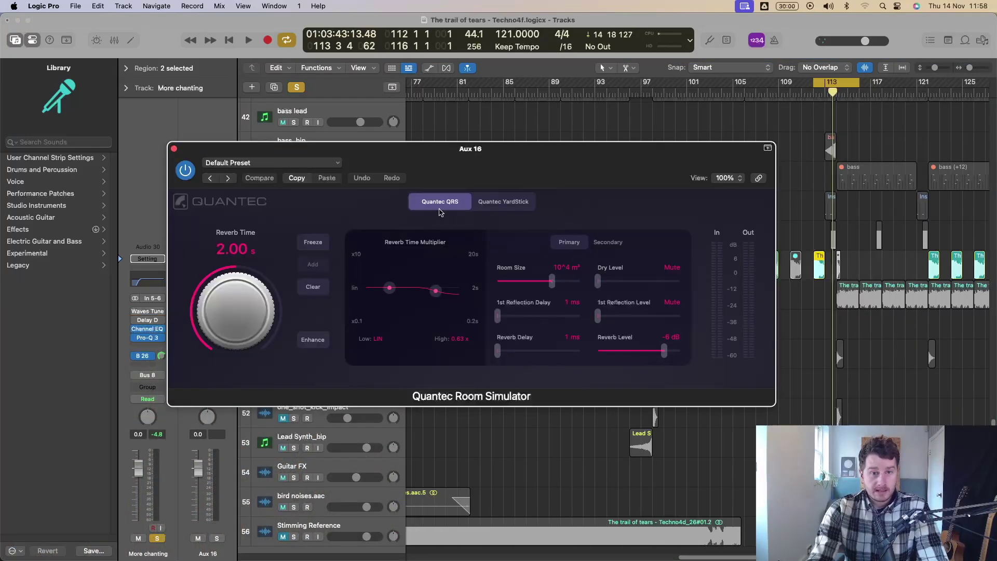
{"action": "left_click", "coordinate": [510, 207]}
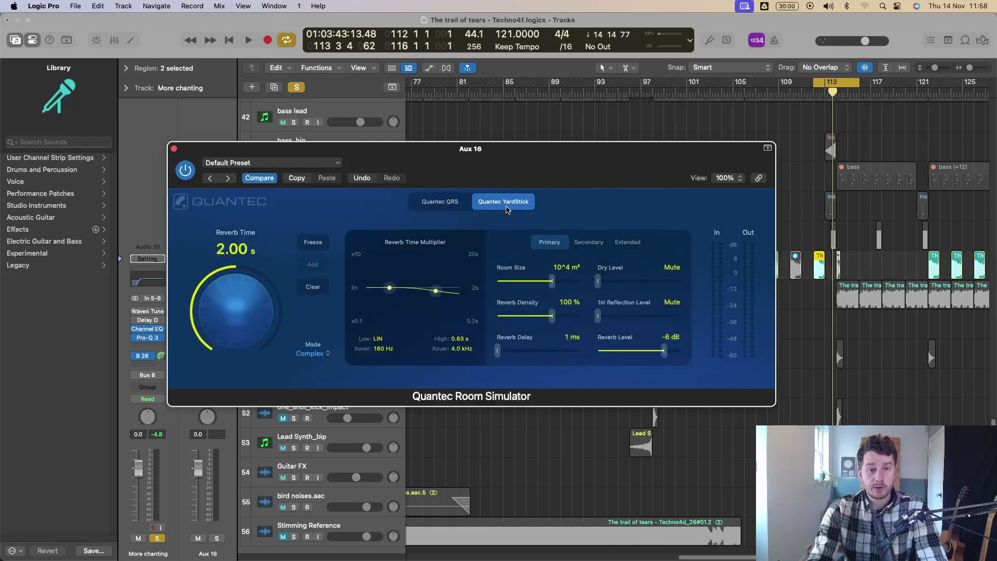
{"action": "left_click", "coordinate": [447, 207]}
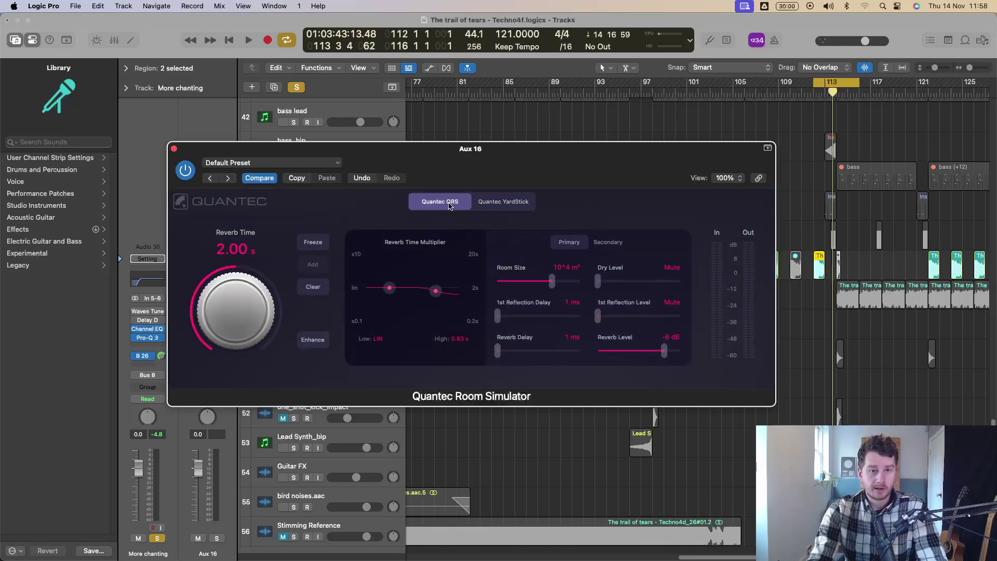
{"action": "left_click", "coordinate": [506, 203]}
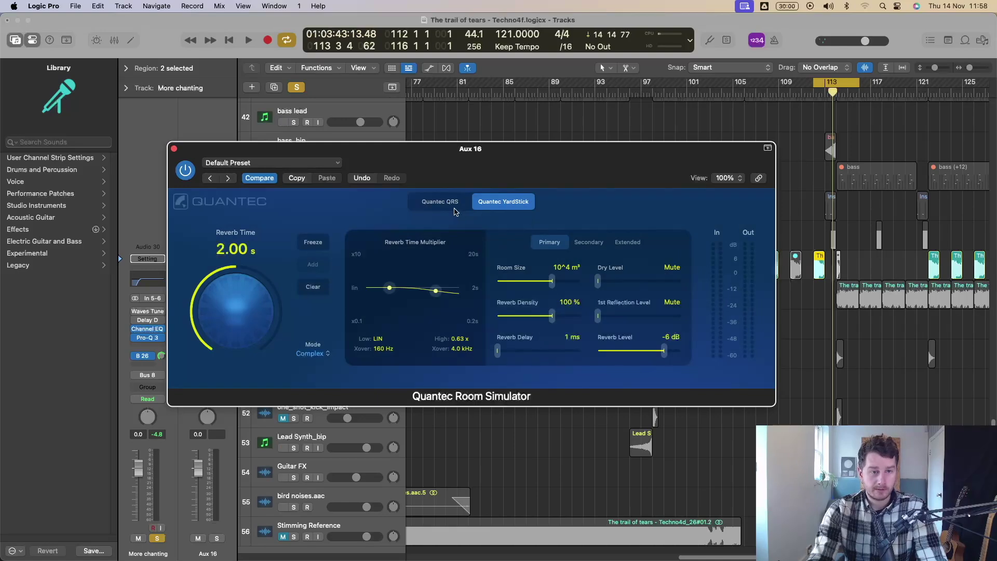
{"action": "left_click", "coordinate": [450, 208]}
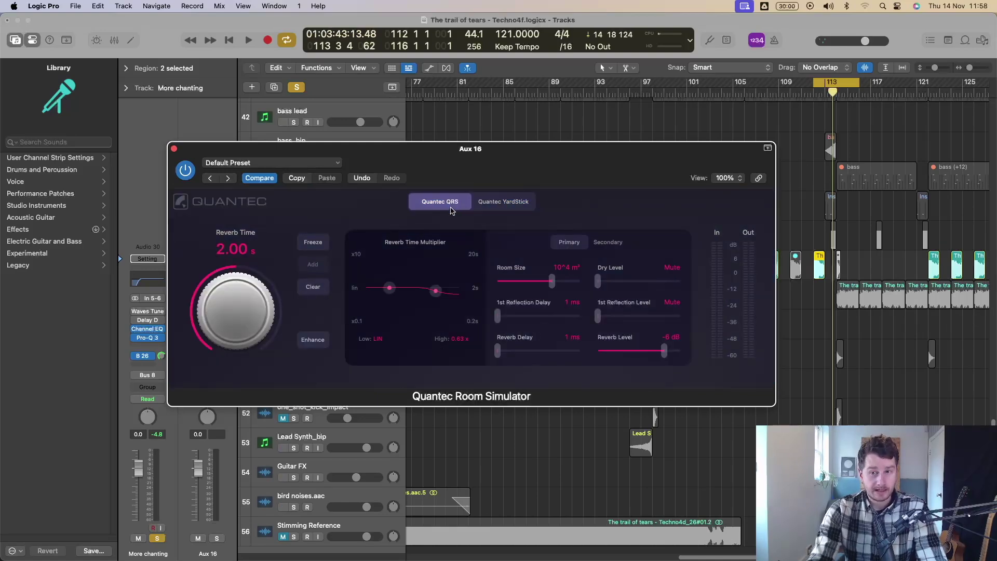
{"action": "key", "text": "space"}
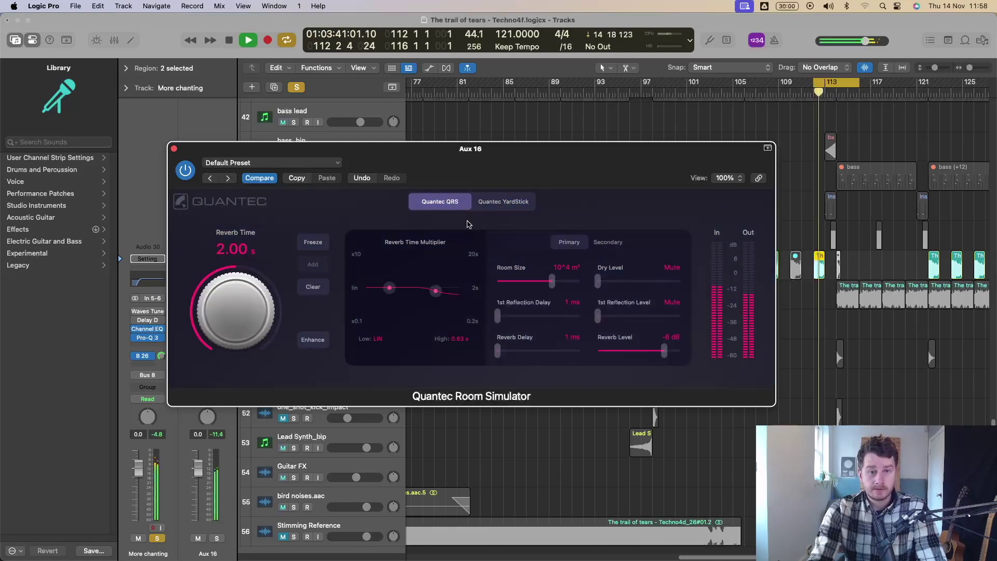
{"action": "key", "text": "space"}
Lengthen Reverb Time to 20 s, audition it, and toggle the reverb freeze.
{"action": "left_click_drag", "start_coordinate": [240, 243], "coordinate": [241, 204]}
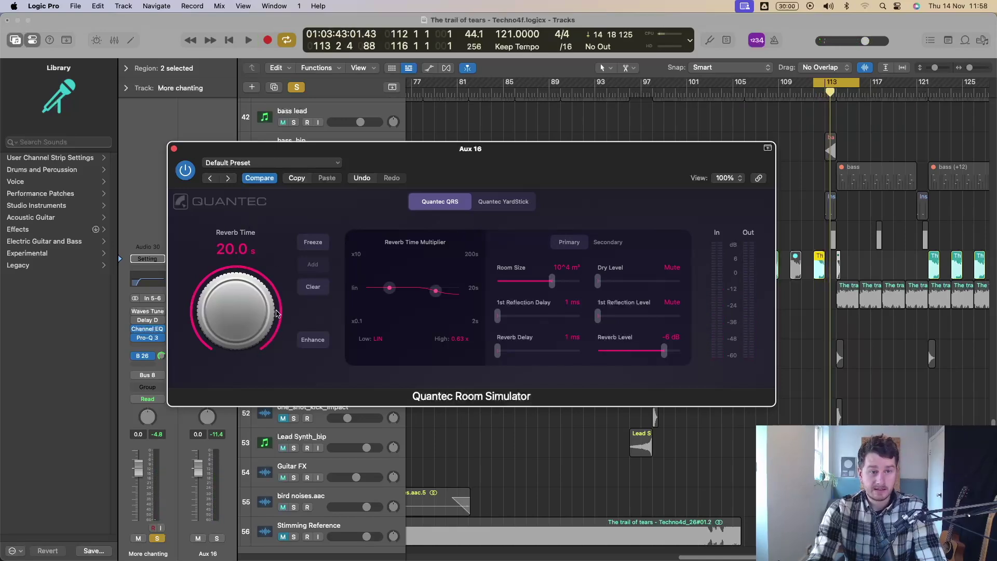
{"action": "key", "text": "space"}
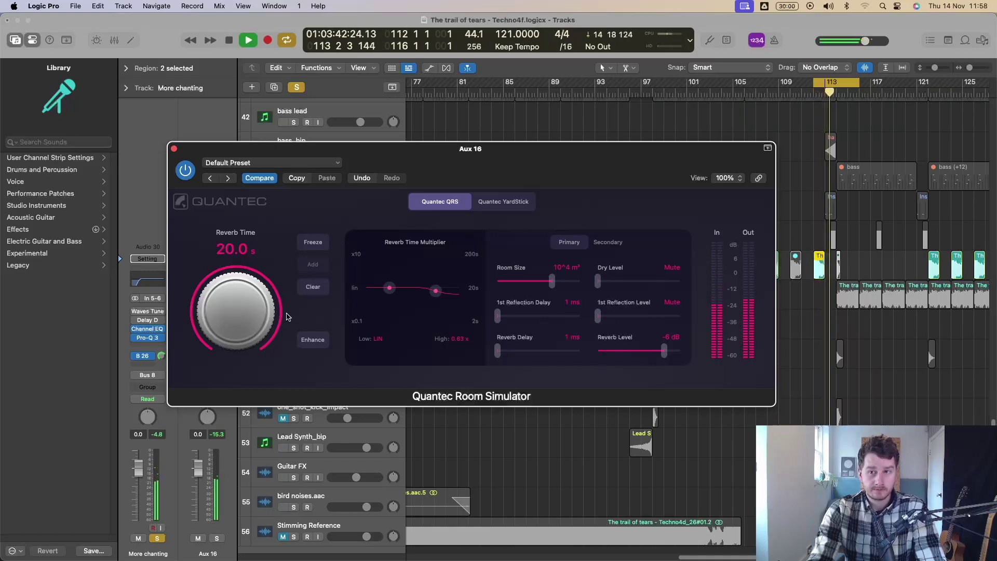
{"action": "key", "text": "space"}
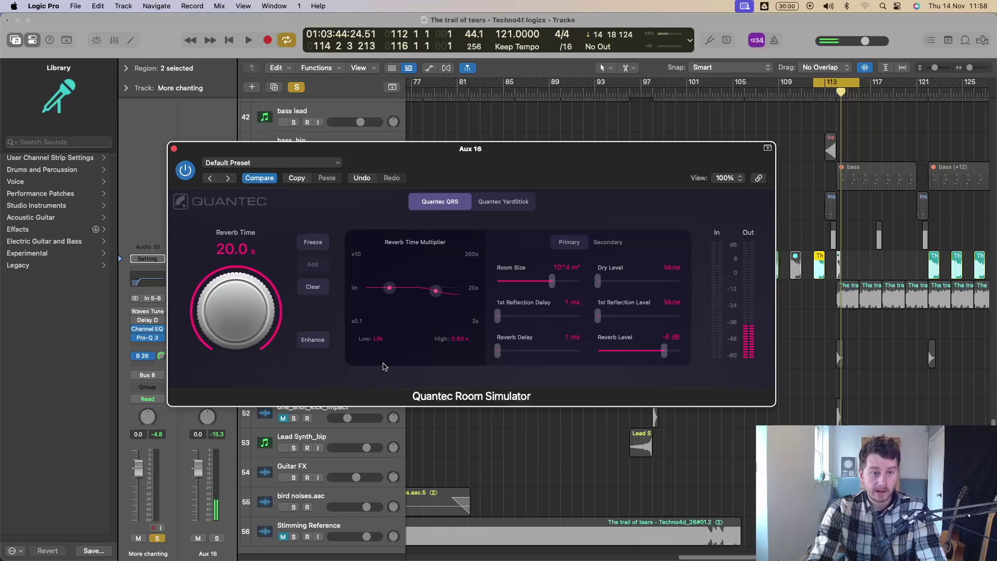
{"action": "left_click", "coordinate": [314, 242]}
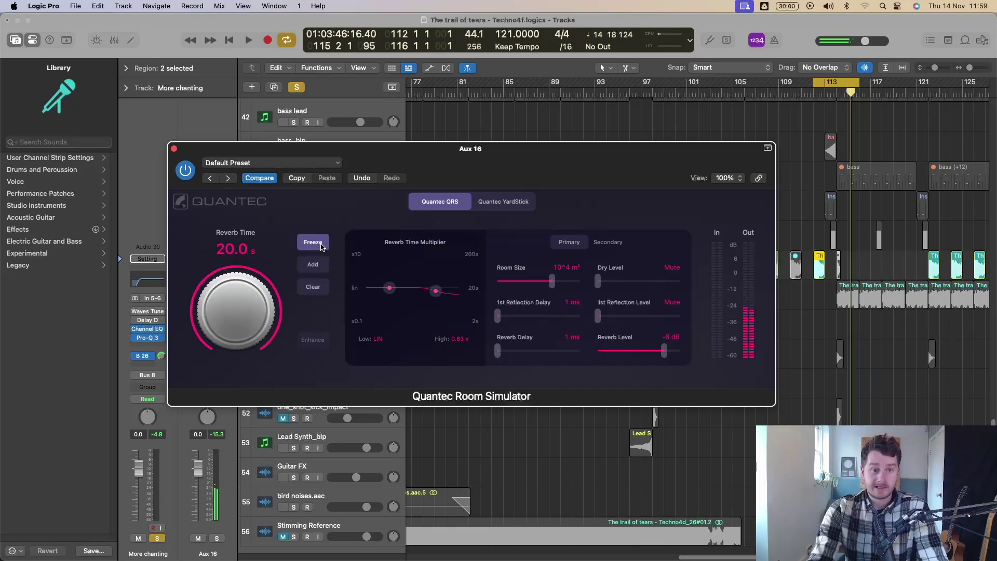
{"action": "left_click", "coordinate": [320, 244]}
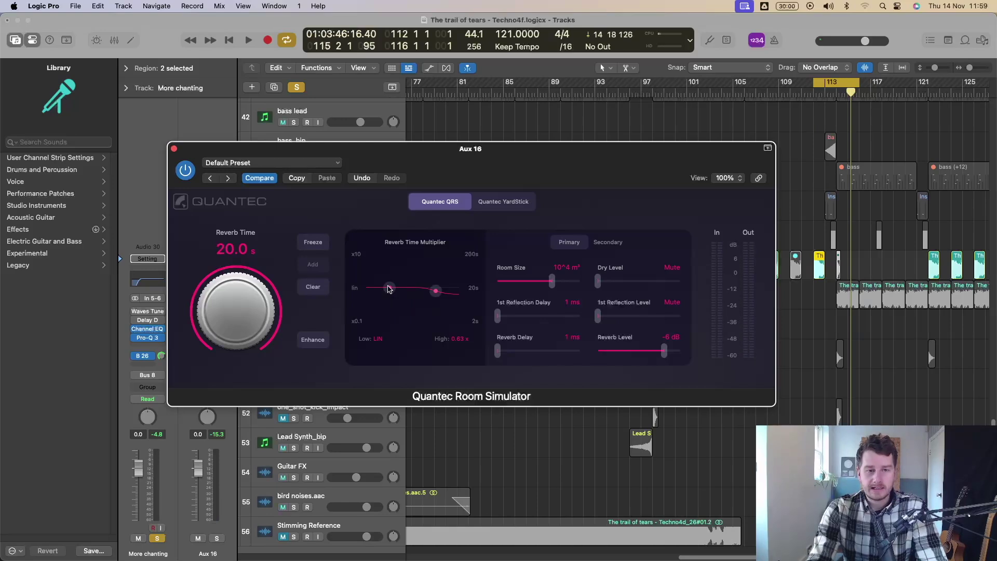
Set the decay multipliers to Low 10x and High 0.10x and play back the darker reverb.
{"action": "left_click_drag", "start_coordinate": [389, 289], "coordinate": [387, 273]}
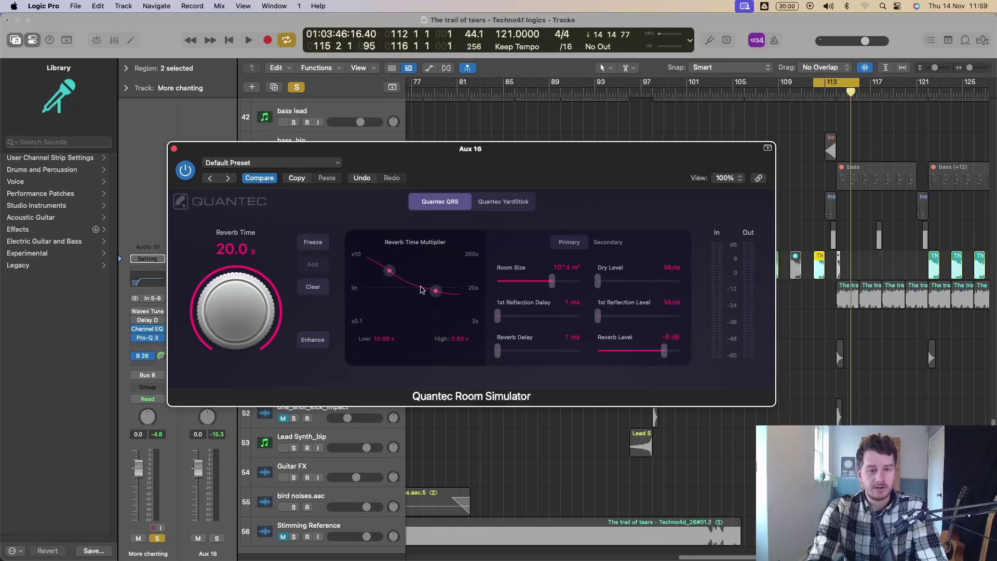
{"action": "left_click_drag", "start_coordinate": [435, 294], "coordinate": [388, 317]}
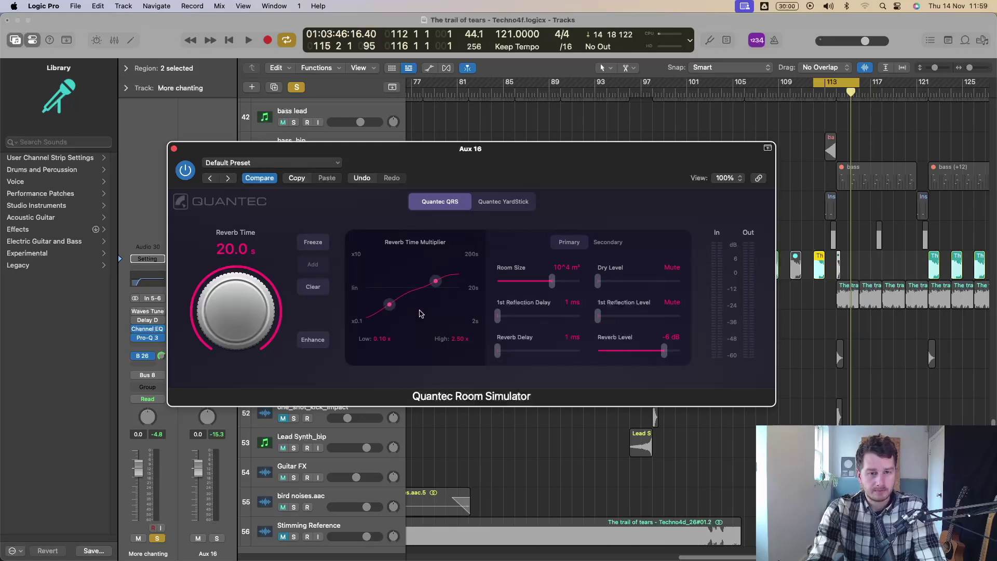
{"action": "key", "text": "space"}
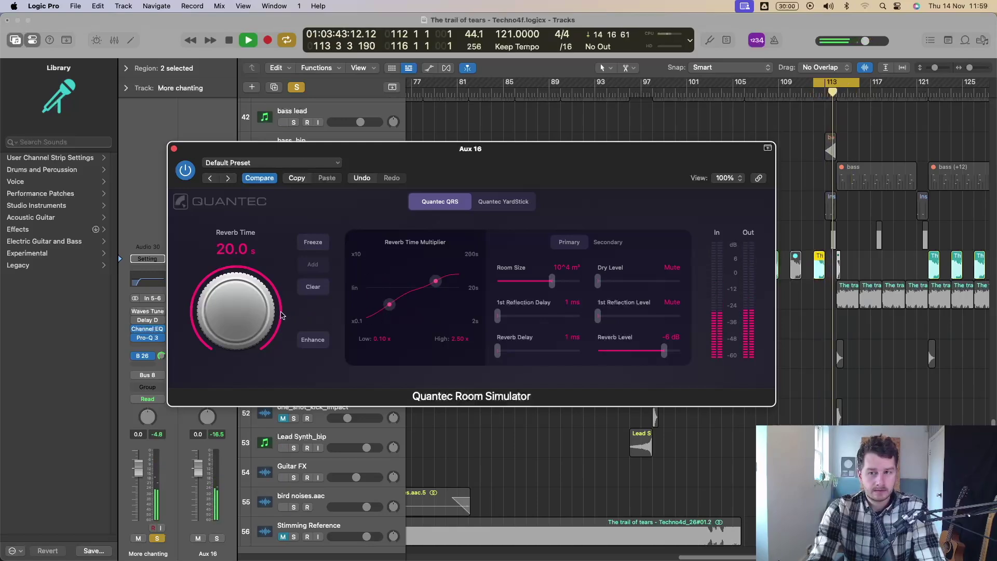
{"action": "key", "text": "space"}
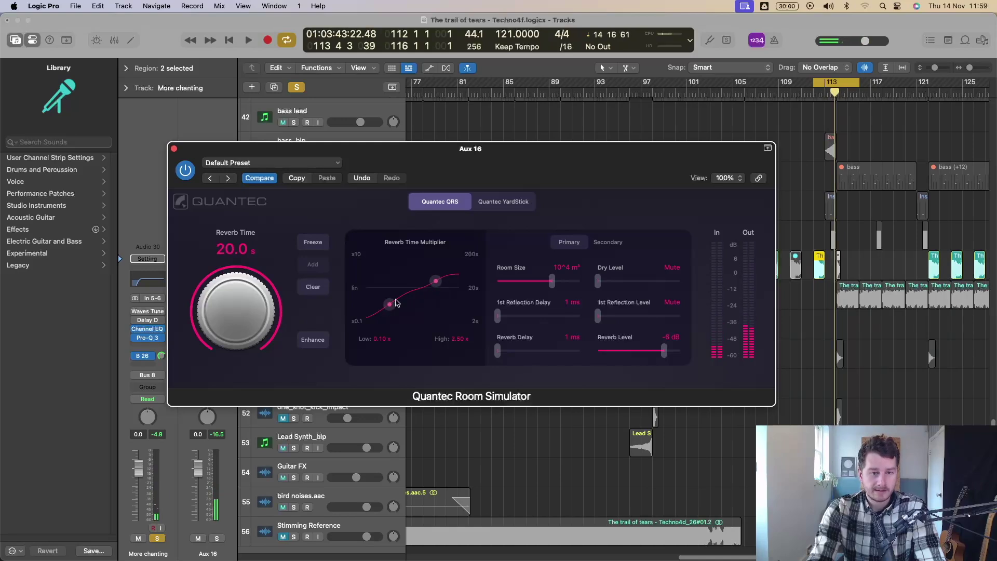
{"action": "left_click_drag", "start_coordinate": [389, 305], "coordinate": [436, 304]}
{"action": "key", "text": "space"}
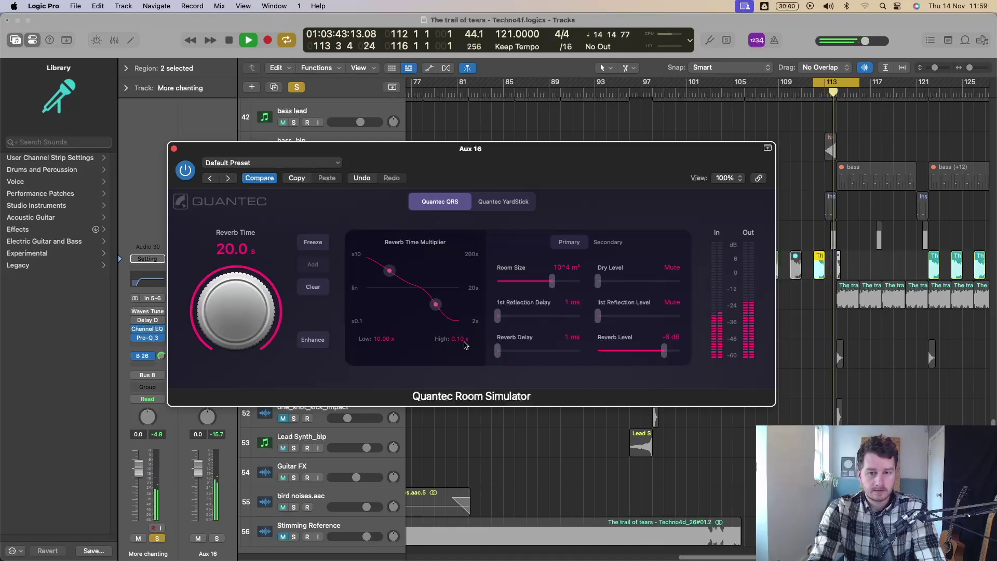
Set Room Size to 10^6 m³ and Reverb Time to 10 s, adjusting the dry level.
{"action": "key", "text": "space"}
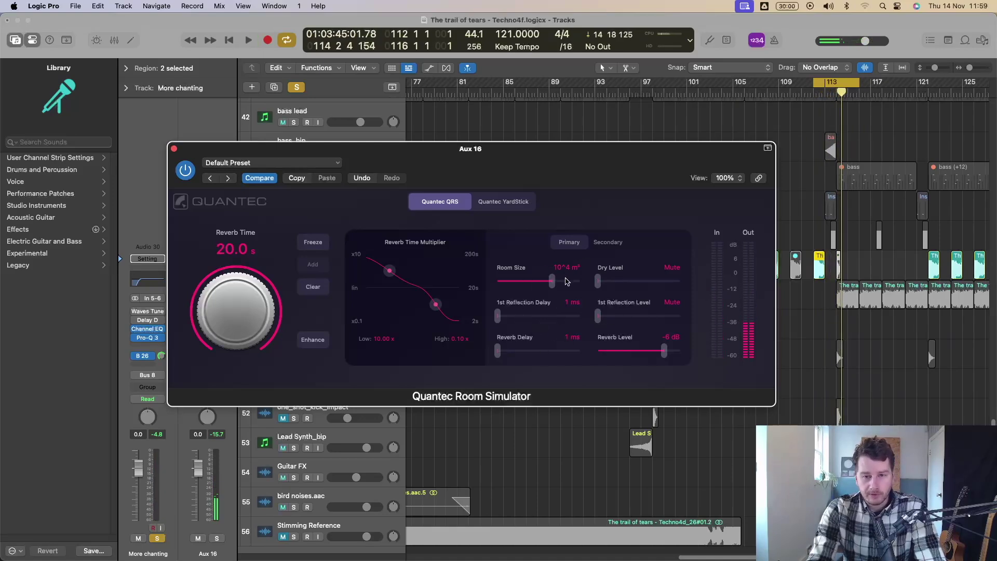
{"action": "mouse_move", "coordinate": [552, 284]}
{"action": "left_mouse_down"}
{"action": "mouse_move", "coordinate": [582, 281]}
{"action": "mouse_move", "coordinate": [554, 276]}
{"action": "left_mouse_up"}
{"action": "left_click_drag", "start_coordinate": [299, 303], "coordinate": [328, 327]}
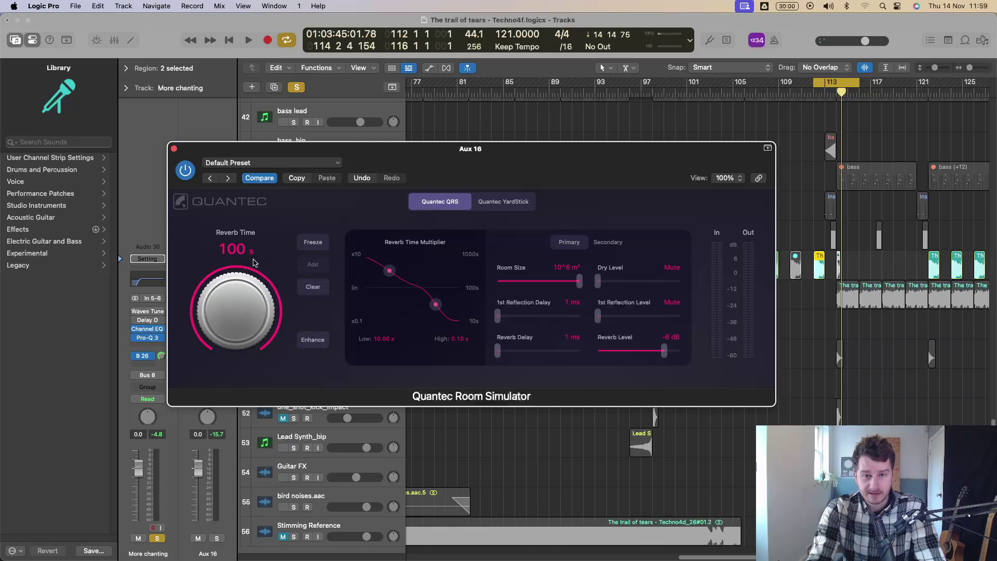
{"action": "left_click_drag", "start_coordinate": [597, 315], "coordinate": [624, 315]}
{"action": "left_click_drag", "start_coordinate": [602, 283], "coordinate": [571, 284]}
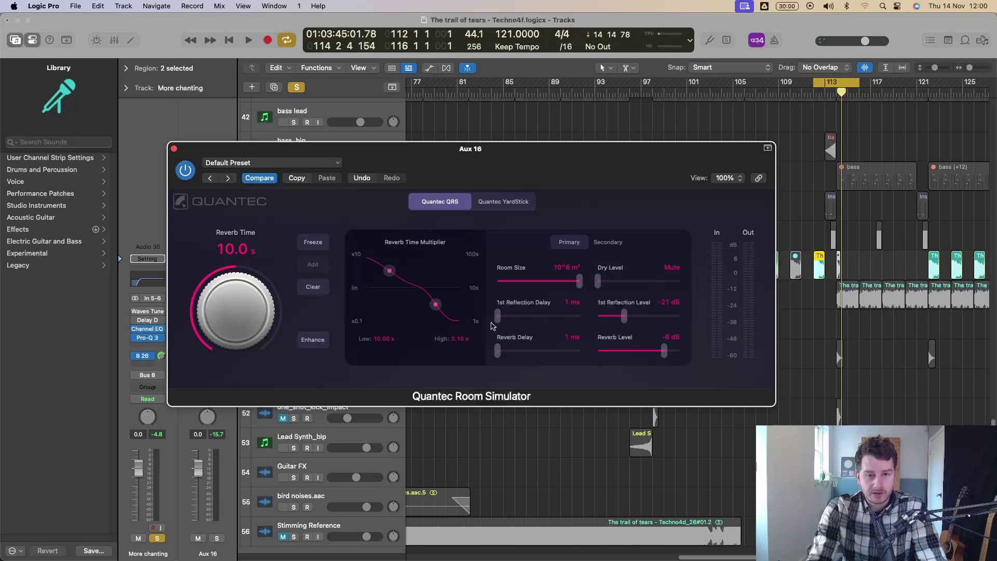
Set first reflections to 155 ms at -10 dB, reverb delay 99 ms, level -16 dB, and enable Enhance.
{"action": "left_click_drag", "start_coordinate": [501, 320], "coordinate": [562, 318]}
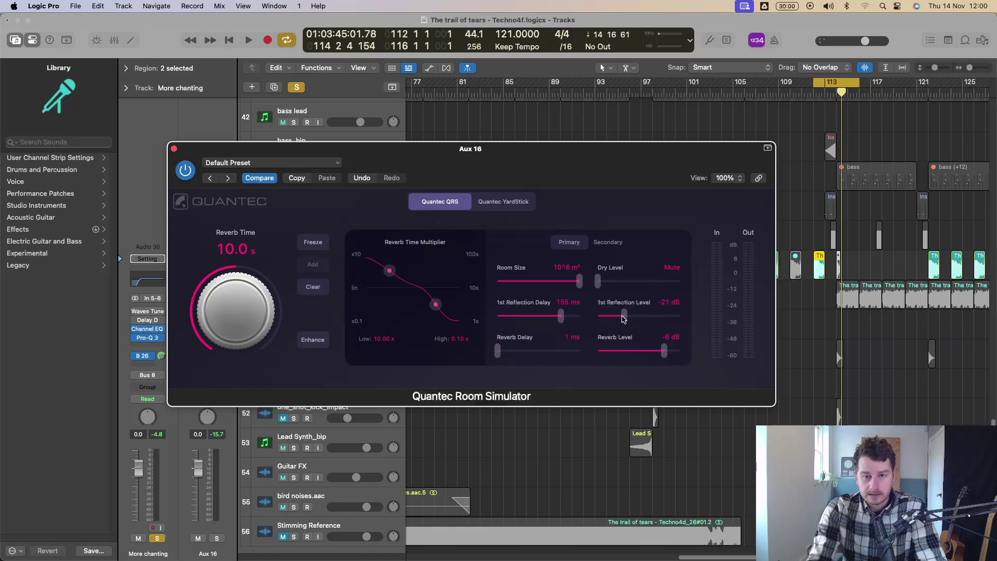
{"action": "left_click_drag", "start_coordinate": [623, 318], "coordinate": [652, 317]}
{"action": "left_click_drag", "start_coordinate": [499, 351], "coordinate": [539, 348]}
{"action": "left_click_drag", "start_coordinate": [664, 352], "coordinate": [638, 351]}
{"action": "left_click", "coordinate": [309, 343]}
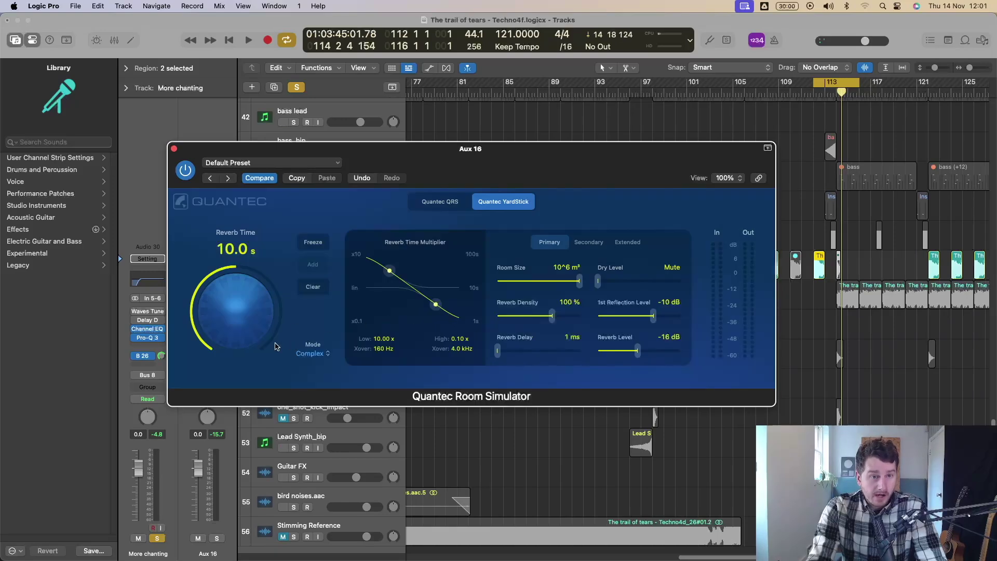
Flip the multipliers so highs decay longer, then set a 10^3 m³ room and 3.15 s decay.
{"action": "left_click_drag", "start_coordinate": [275, 346], "coordinate": [231, 270]}
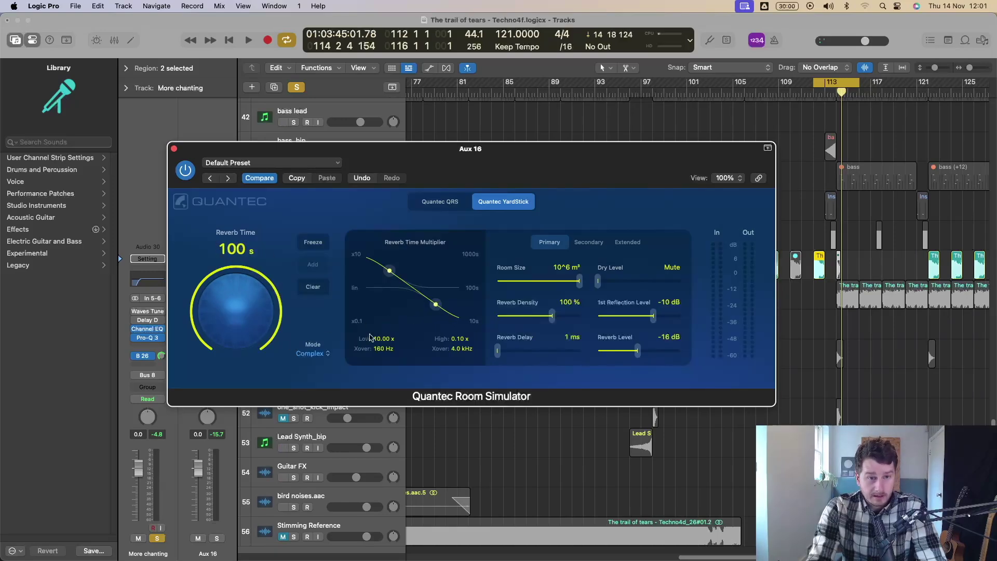
{"action": "left_click_drag", "start_coordinate": [436, 305], "coordinate": [392, 311]}
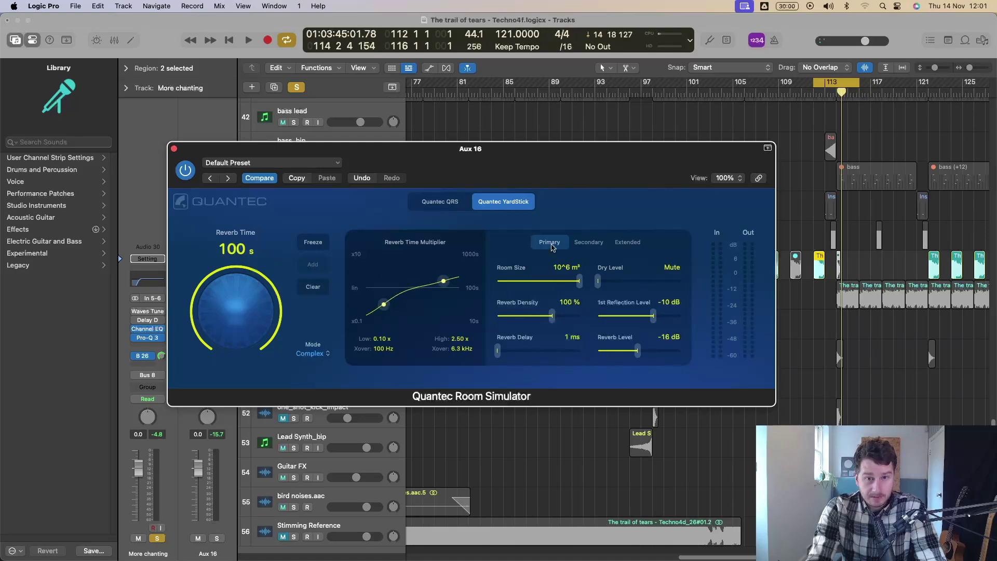
{"action": "left_click_drag", "start_coordinate": [580, 281], "coordinate": [544, 281]}
{"action": "mouse_move", "coordinate": [234, 321]}
{"action": "left_mouse_down"}
{"action": "mouse_move", "coordinate": [232, 351]}
{"action": "mouse_move", "coordinate": [231, 340]}
{"action": "left_mouse_up"}
Set reverb density to 63%, reverb delay to 123 ms and reverb level to -12 dB, trimming dry level.
{"action": "mouse_move", "coordinate": [602, 281]}
{"action": "left_mouse_down"}
{"action": "mouse_move", "coordinate": [684, 281]}
{"action": "mouse_move", "coordinate": [593, 288]}
{"action": "left_mouse_up"}
{"action": "left_click_drag", "start_coordinate": [552, 315], "coordinate": [543, 318]}
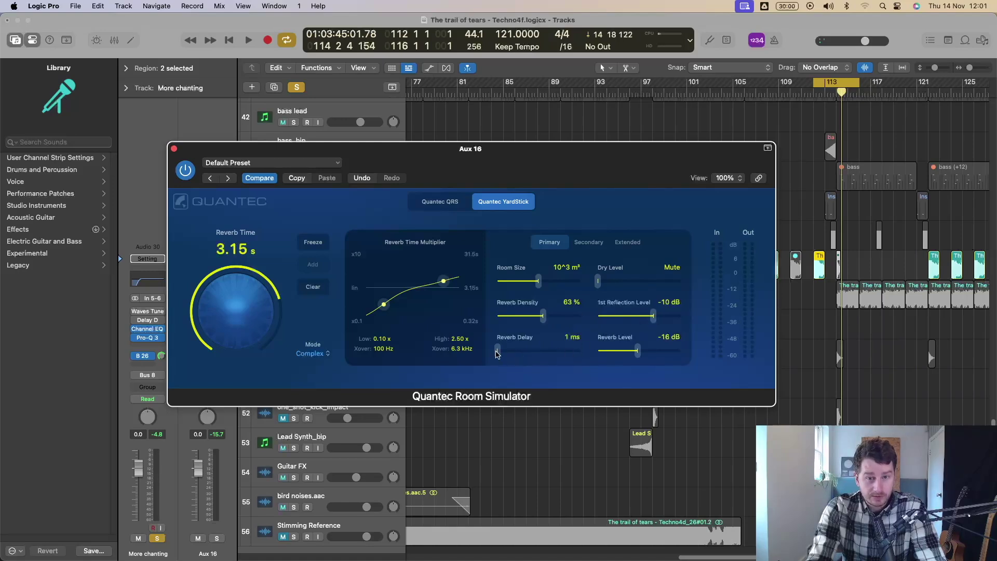
{"action": "left_click_drag", "start_coordinate": [497, 352], "coordinate": [547, 351]}
{"action": "left_click_drag", "start_coordinate": [637, 351], "coordinate": [649, 350]}
On the secondary parameters, cut reverb highs above 8.00 kHz and shorten first reflection delay to 93 ms.
{"action": "left_click", "coordinate": [589, 243]}
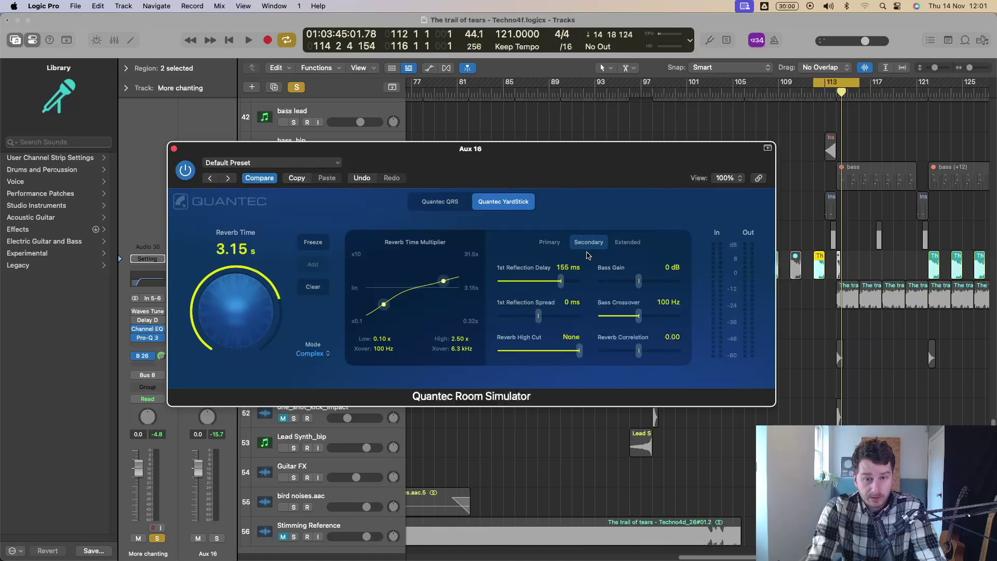
{"action": "left_click_drag", "start_coordinate": [576, 354], "coordinate": [548, 354]}
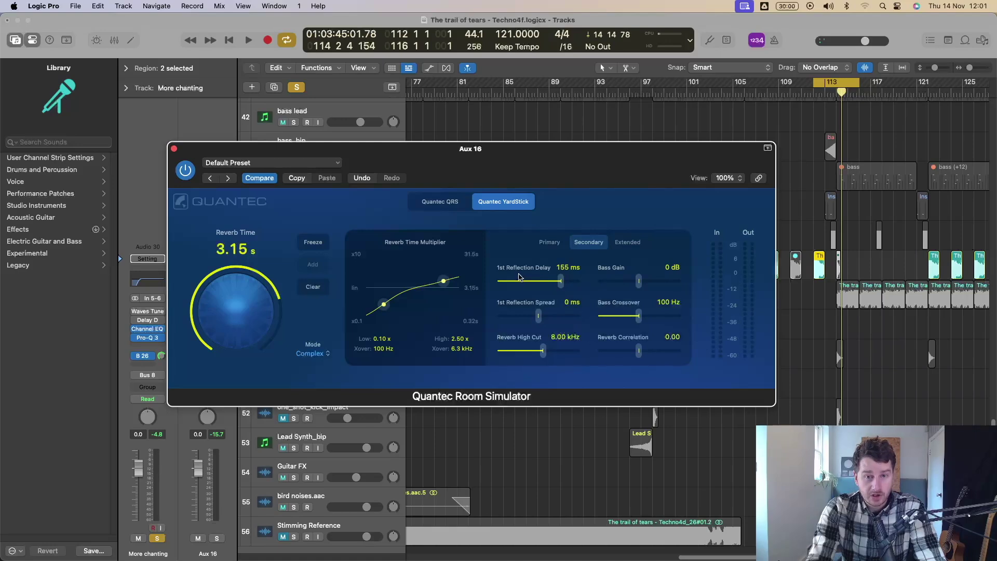
{"action": "left_click_drag", "start_coordinate": [561, 287], "coordinate": [535, 287]}
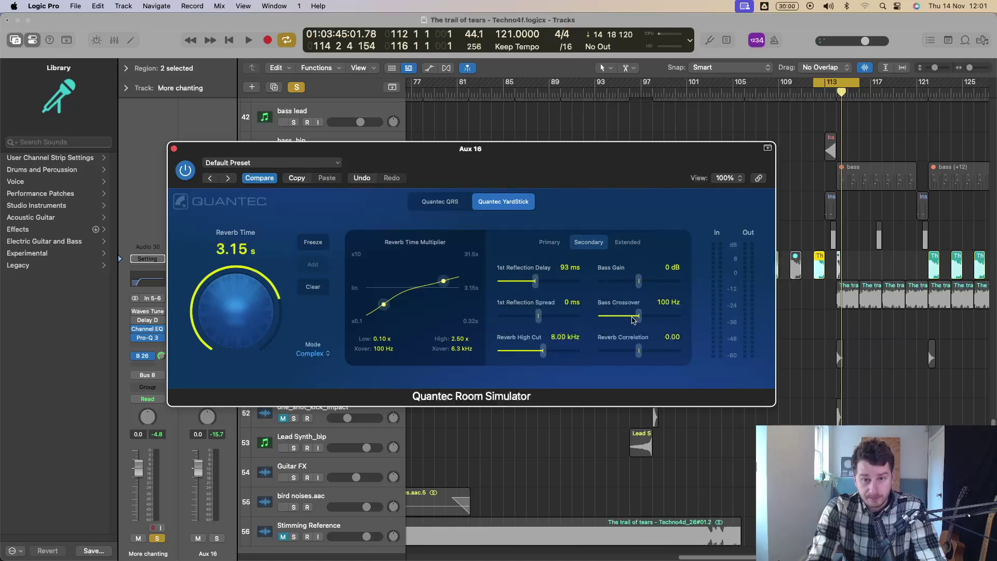
{"action": "left_click", "coordinate": [318, 244]}
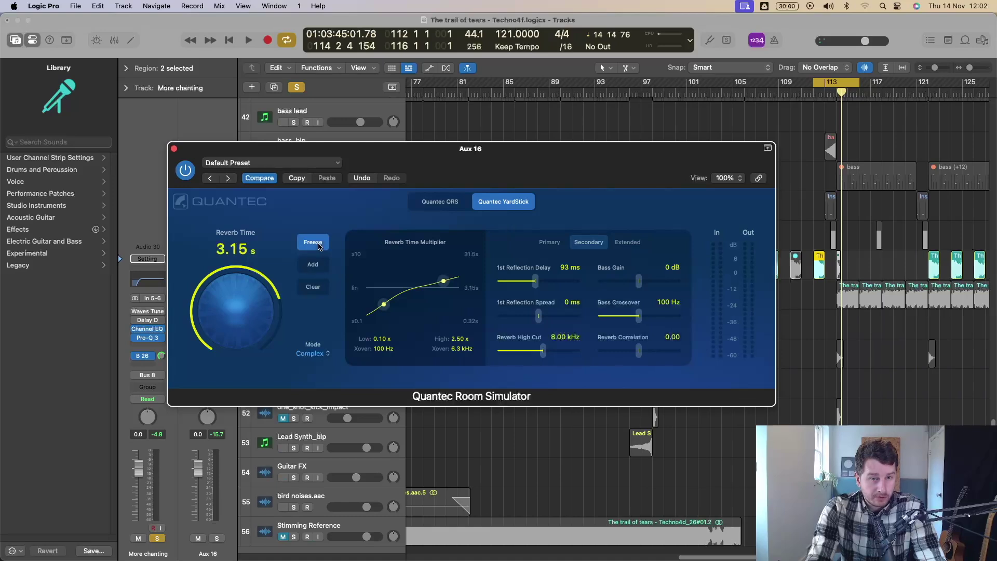
{"action": "left_click", "coordinate": [319, 244]}
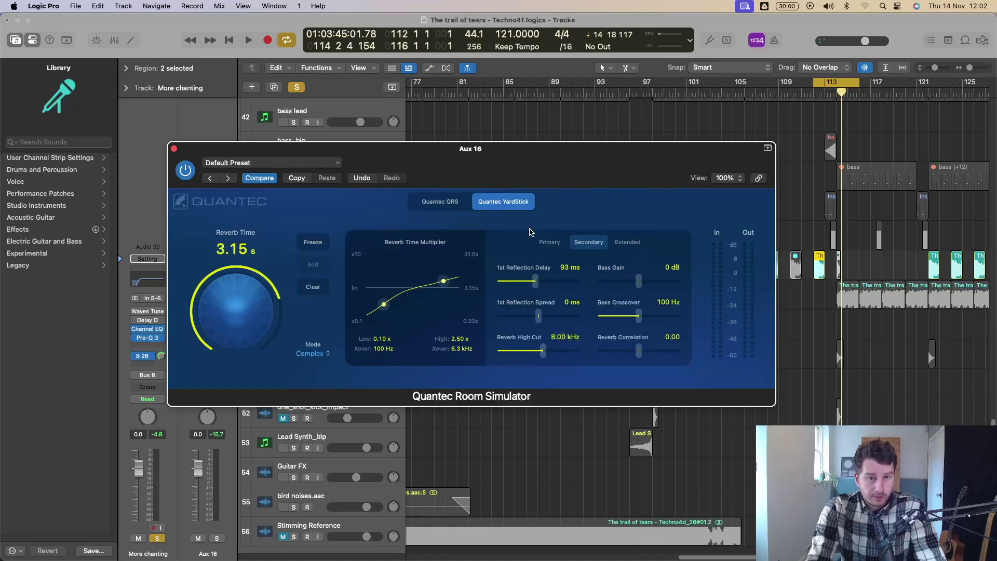
Return to the primary parameters and set the reverb mode to Medium.
{"action": "left_click", "coordinate": [313, 354]}
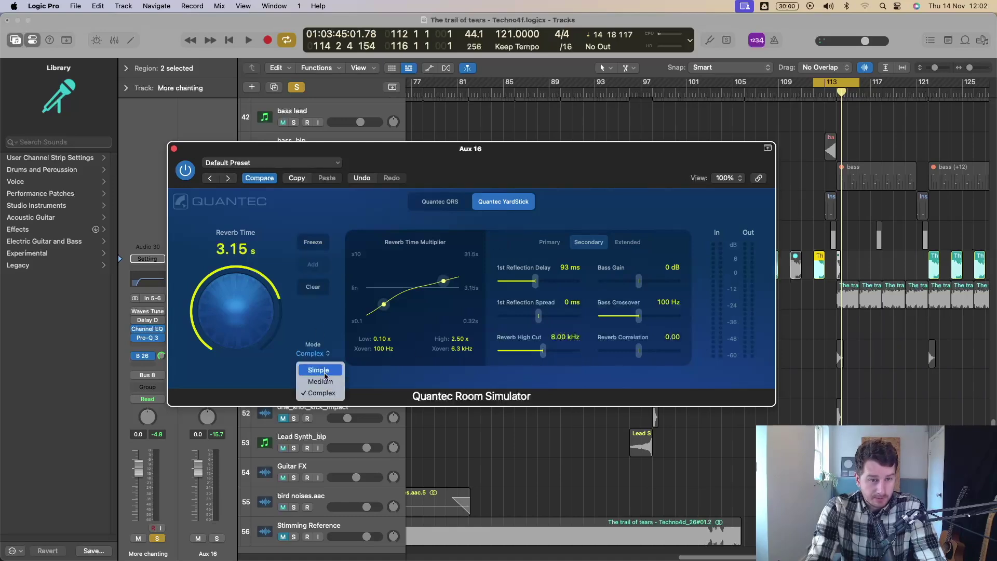
{"action": "left_click", "coordinate": [326, 375]}
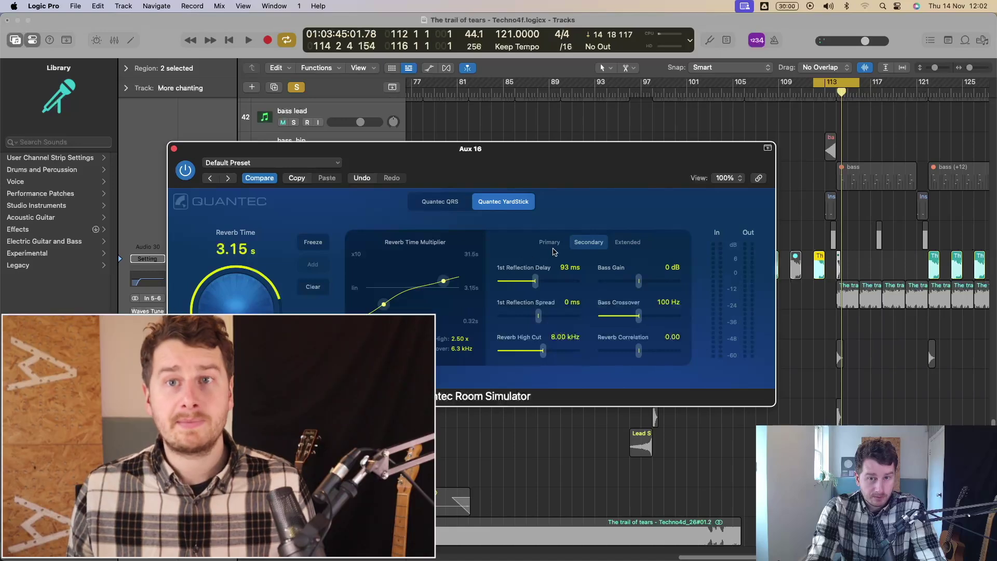
{"action": "left_click", "coordinate": [549, 242]}
{"action": "left_click", "coordinate": [313, 353]}
{"action": "left_click", "coordinate": [320, 386]}
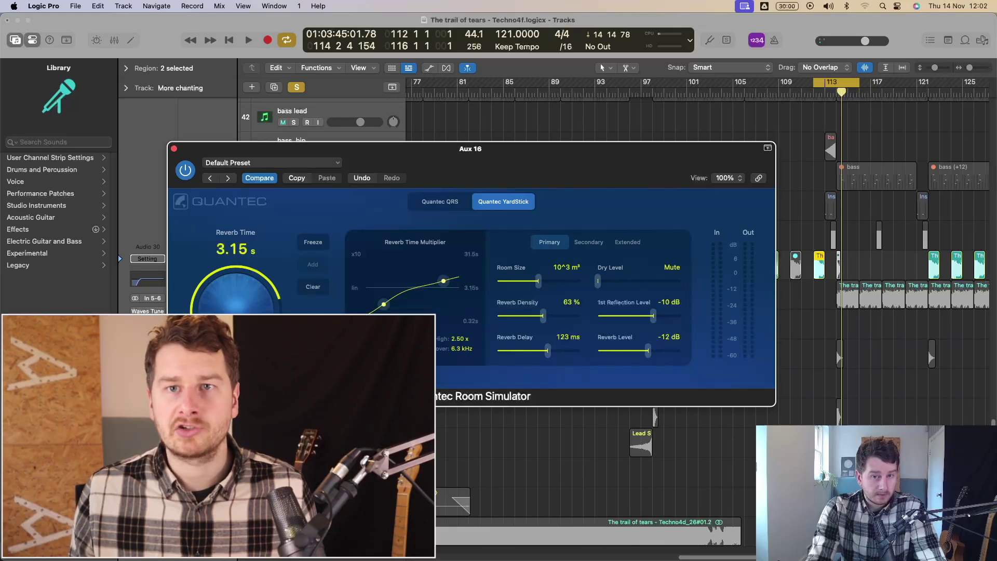
Step through reverb presets, load Mirror Box from Warped Rooms, and start playback.
{"action": "left_click", "coordinate": [228, 178]}
{"action": "left_click", "coordinate": [229, 178]}
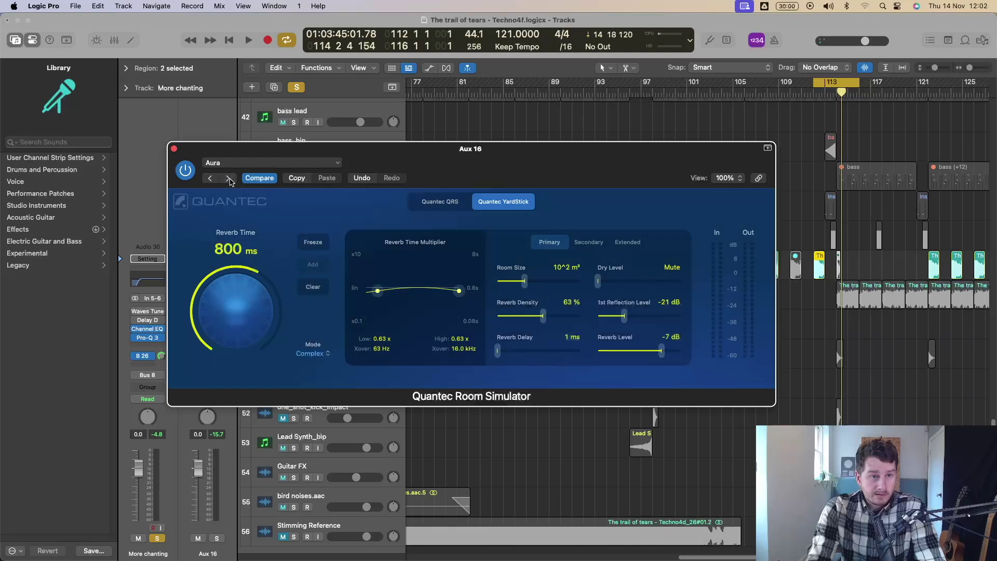
{"action": "left_click", "coordinate": [239, 162]}
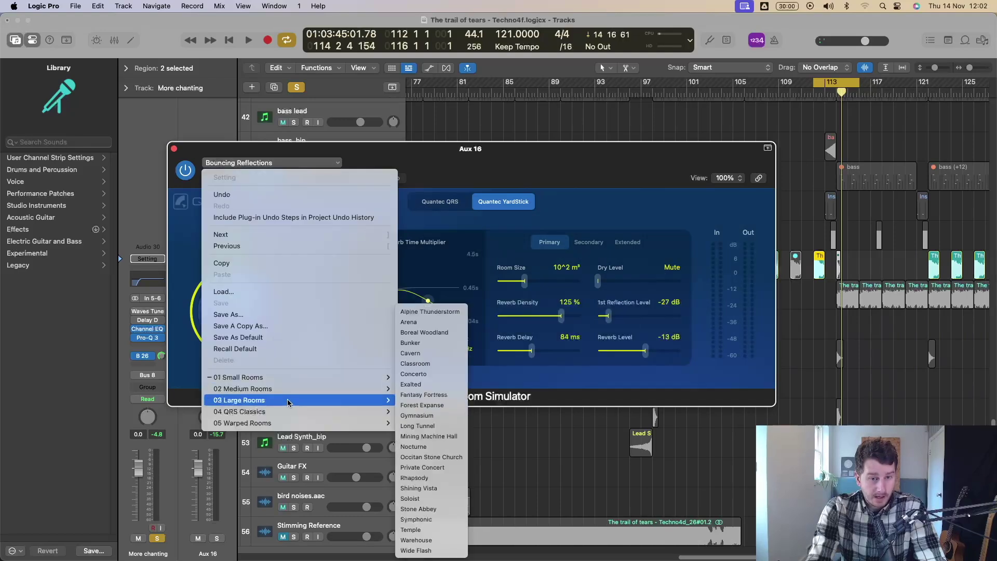
{"action": "mouse_move", "coordinate": [279, 412]}
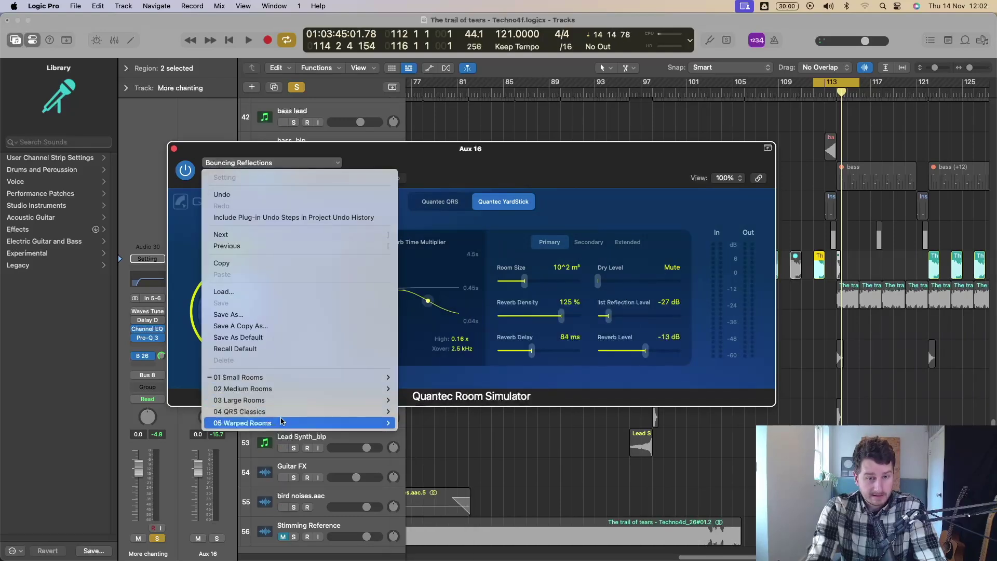
{"action": "left_click", "coordinate": [415, 446]}
{"action": "key", "text": "space"}
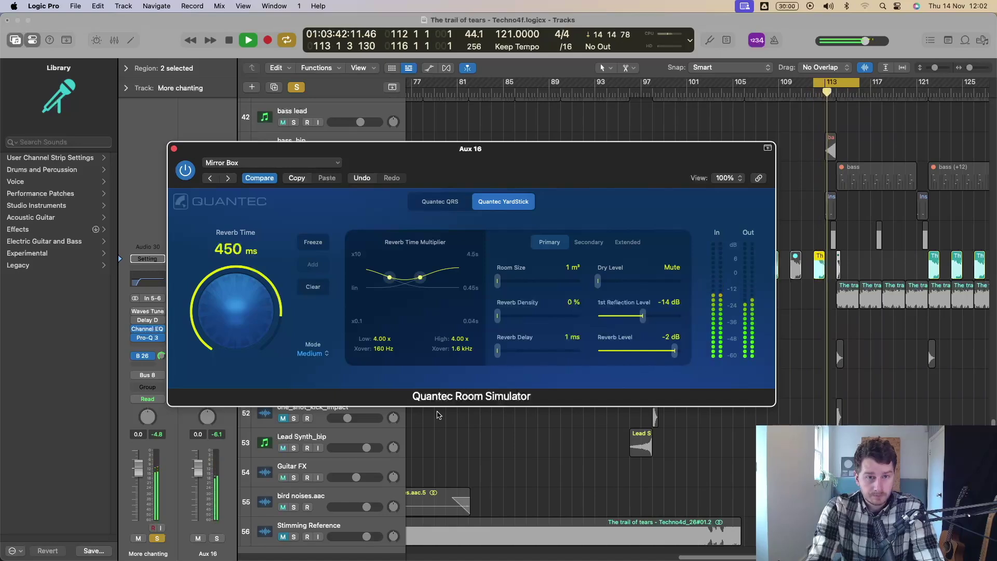
Switch to Church, then Mountain Chapel, and raise Reverb Time to 20 s.
{"action": "key", "text": "super+z"}
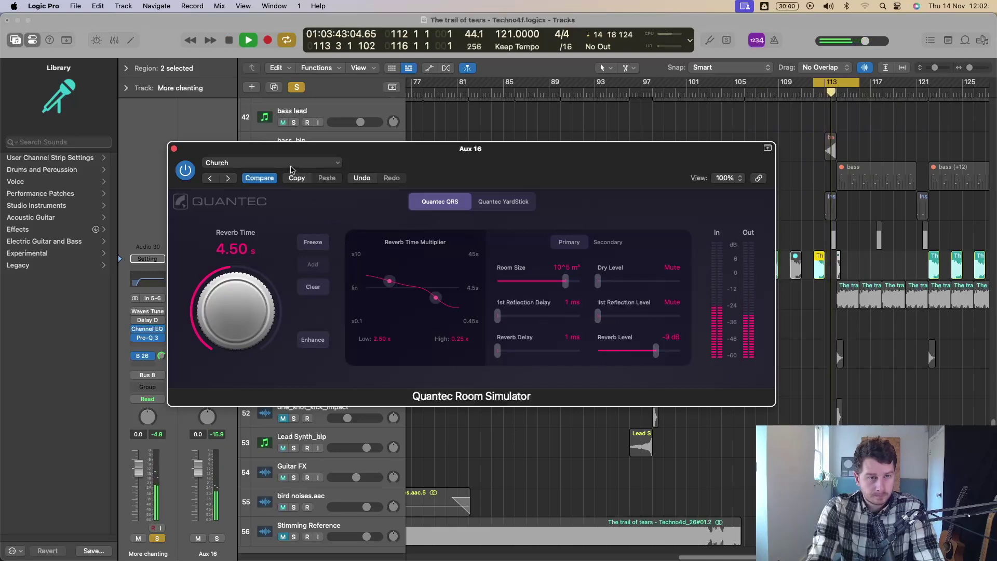
{"action": "key", "text": "]"}
{"action": "left_click_drag", "start_coordinate": [236, 311], "coordinate": [227, 201]}
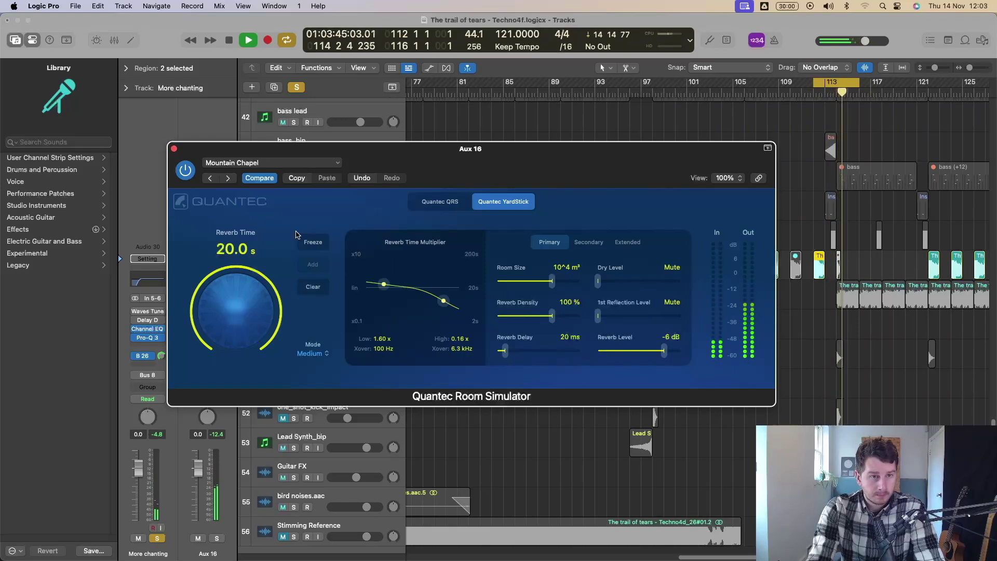
Close the reverb window, stop playback, deselect regions, and turn off solo and cycle.
{"action": "key", "text": "space"}
{"action": "key", "text": "super+w"}
{"action": "left_click", "coordinate": [560, 339]}
{"action": "key", "text": "s"}
{"action": "key", "text": "c"}
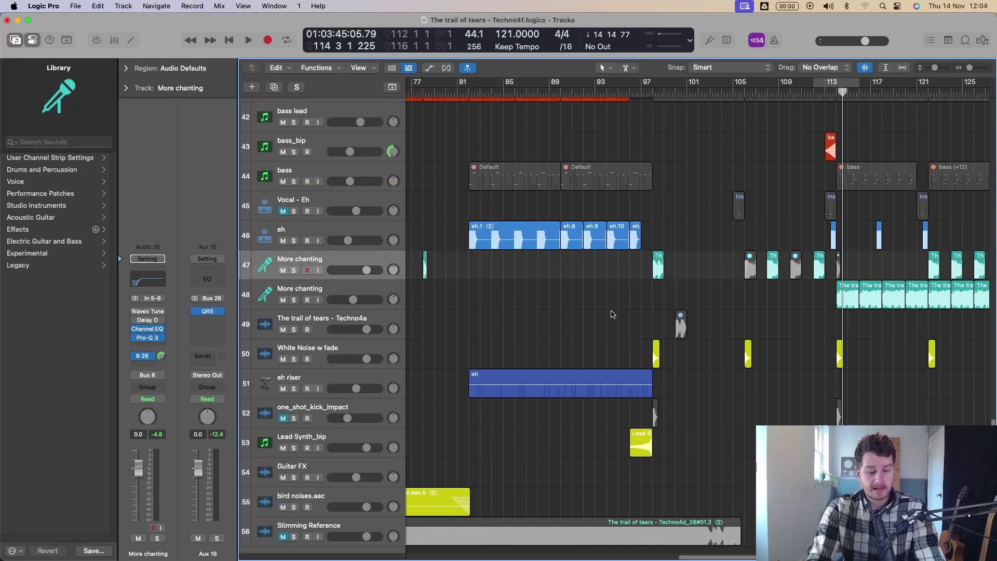
Open the Mixer and move the Vocal - Eh channel strips four places right.
{"action": "key", "text": "x"}
{"action": "scroll", "coordinate": [908, 378], "scroll_direction": "down", "scroll_amount": 5}
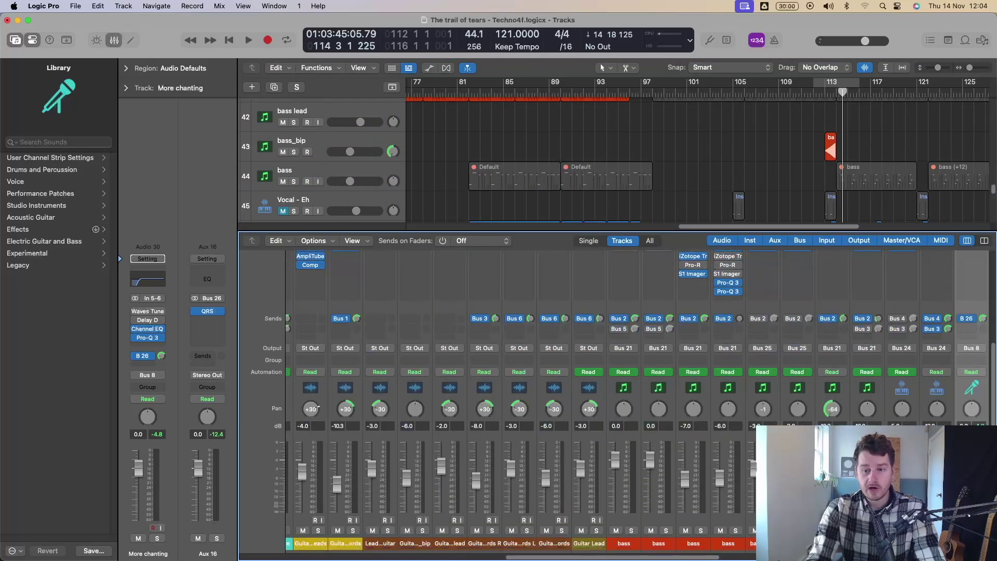
{"action": "scroll", "coordinate": [908, 378], "scroll_direction": "right", "scroll_amount": 6}
{"action": "left_click_drag", "start_coordinate": [723, 559], "coordinate": [711, 558]}
{"action": "left_click", "coordinate": [741, 542]}
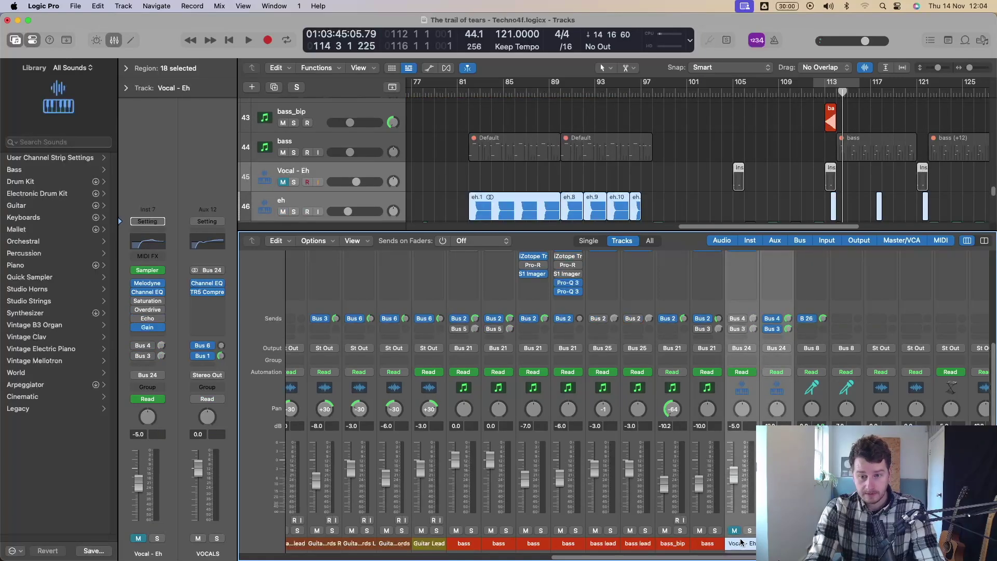
{"action": "left_click_drag", "start_coordinate": [742, 543], "coordinate": [846, 543]}
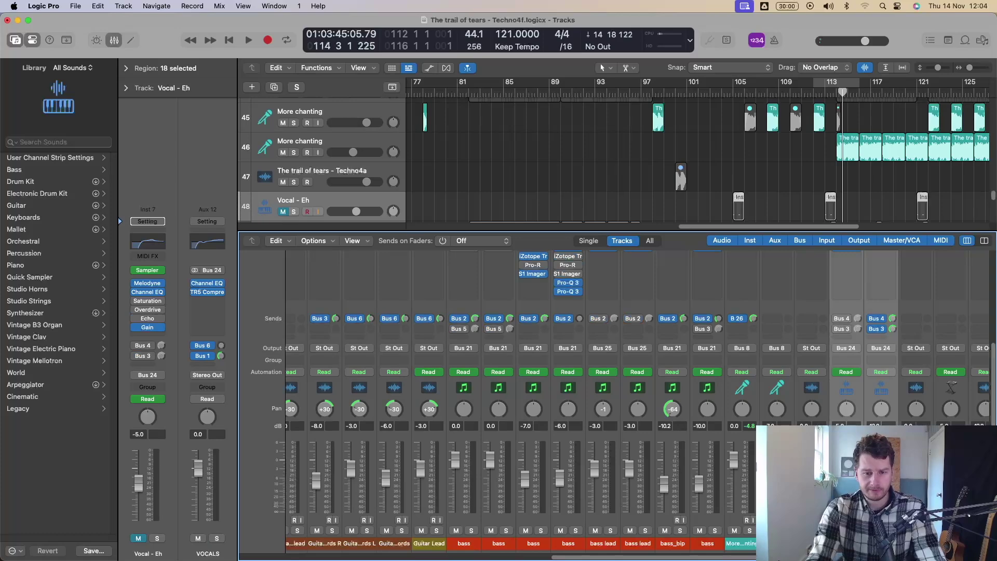
Move the drum fill through gong_1 channel strips to sit after Snare.
{"action": "left_click_drag", "start_coordinate": [660, 558], "coordinate": [332, 557]}
{"action": "left_click", "coordinate": [824, 543]}
{"action": "left_click", "coordinate": [719, 543], "text": "shift"}
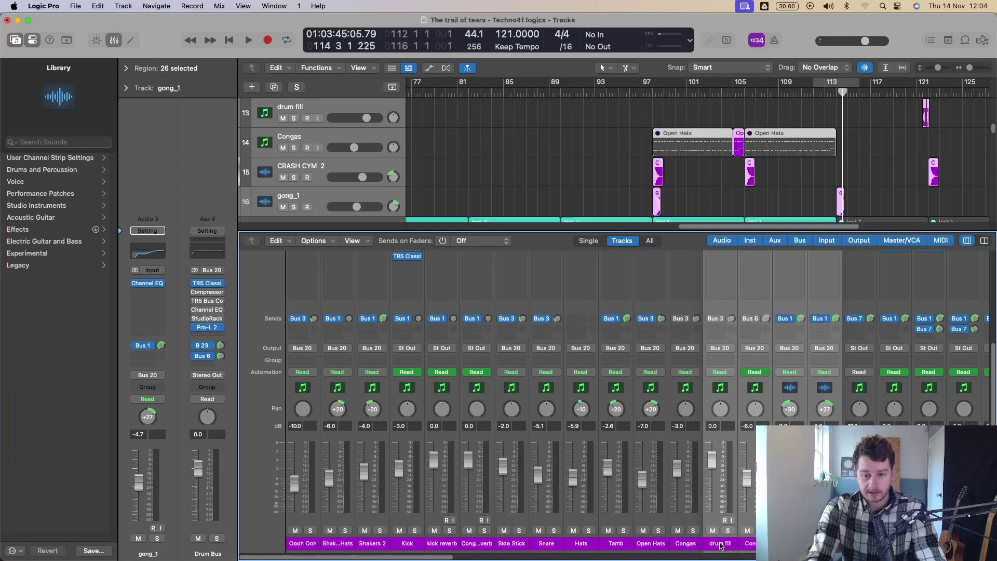
{"action": "left_click_drag", "start_coordinate": [719, 543], "coordinate": [575, 547]}
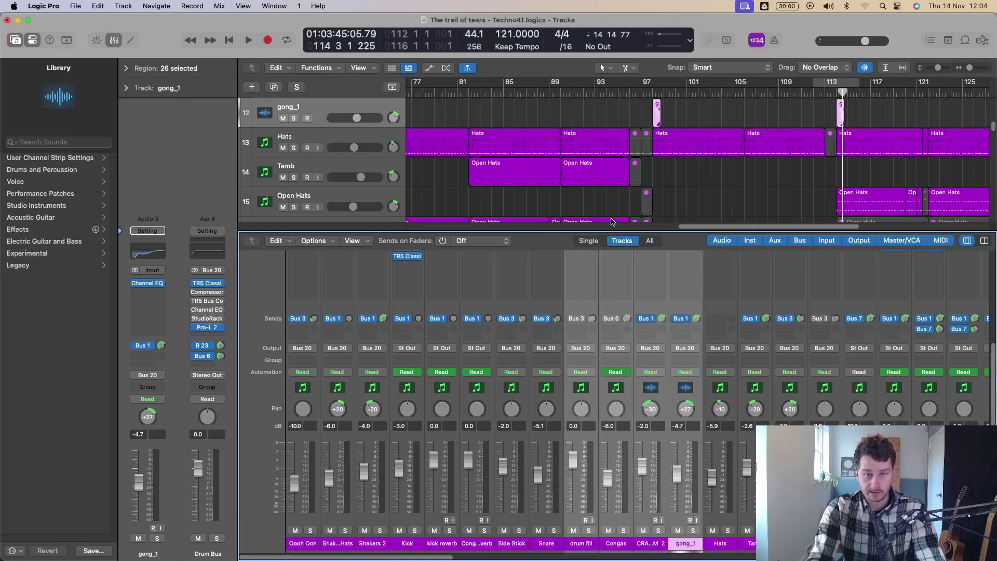
Move the Hats and Tamb strips after Open Hats and Congas.
{"action": "left_click_drag", "start_coordinate": [612, 223], "coordinate": [612, 309]}
{"action": "left_click", "coordinate": [317, 138]}
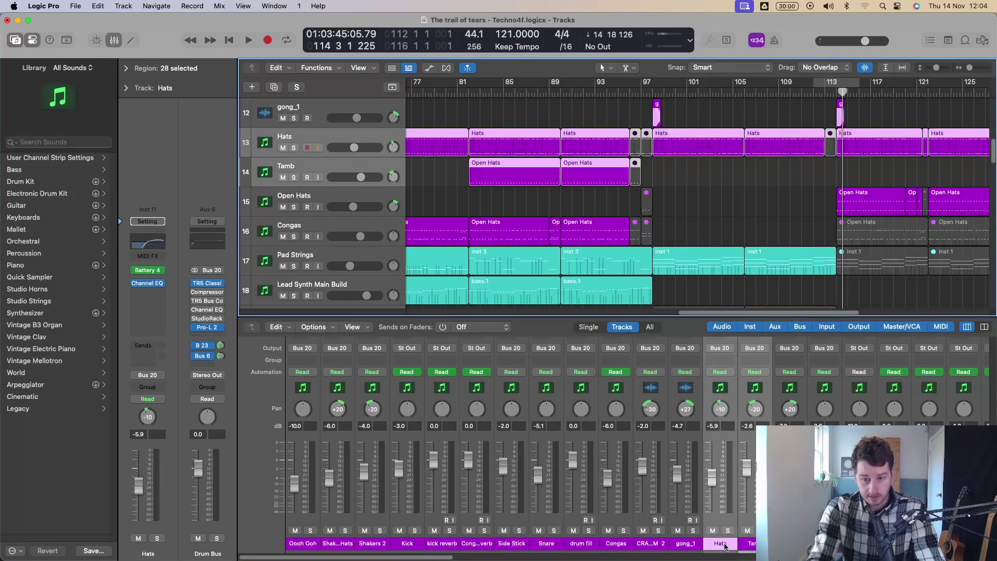
{"action": "left_click_drag", "start_coordinate": [723, 547], "coordinate": [799, 546]}
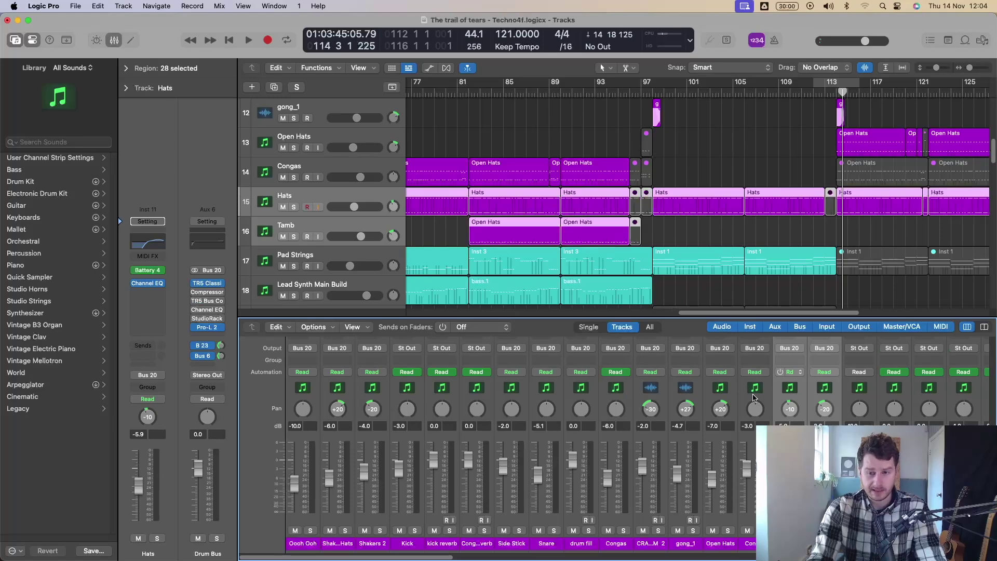
Set the Hats channel's Chan EQ slot to No Plug-in, then hide the Mixer.
{"action": "key", "text": "ctrl+z"}
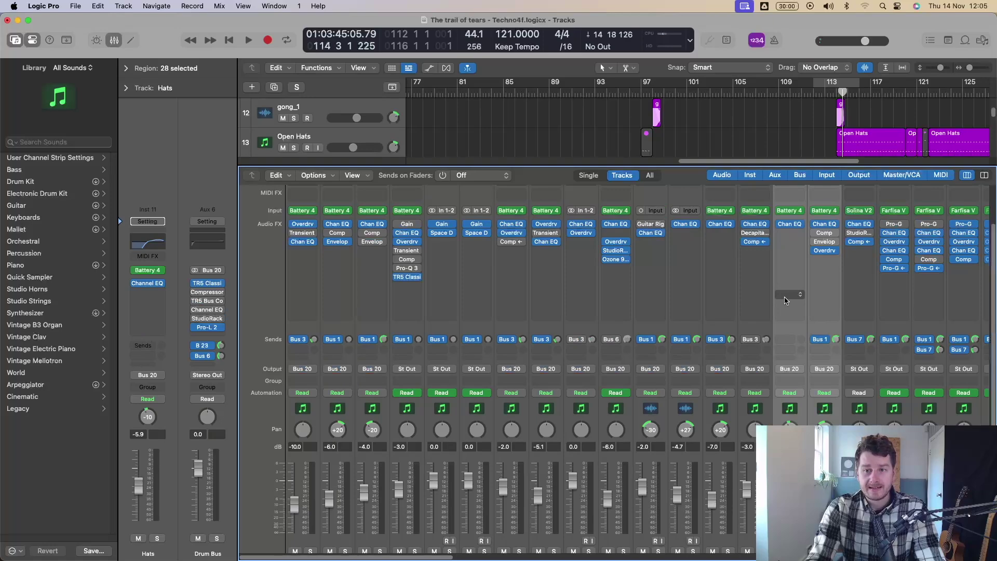
{"action": "left_click", "coordinate": [802, 226]}
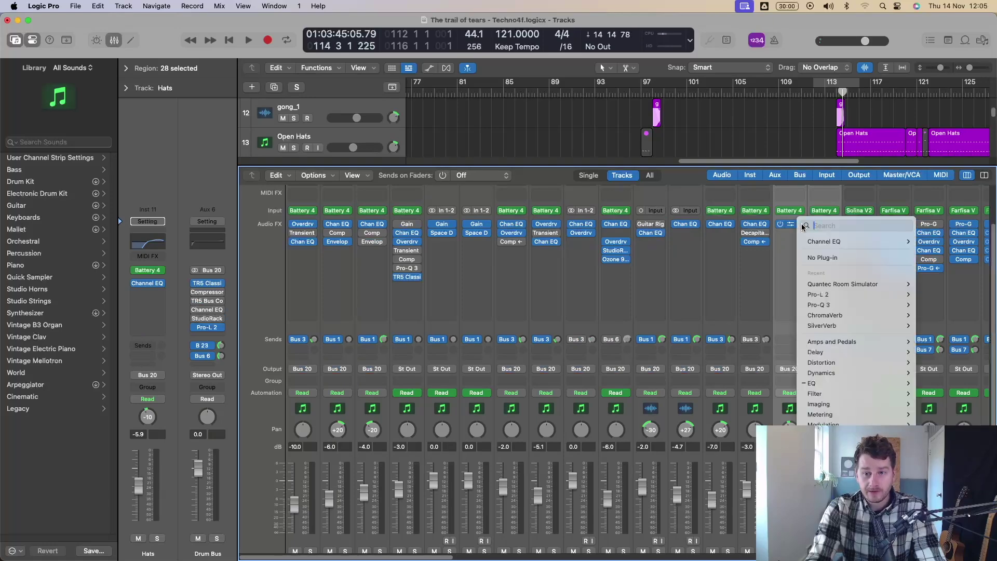
{"action": "left_click", "coordinate": [824, 257]}
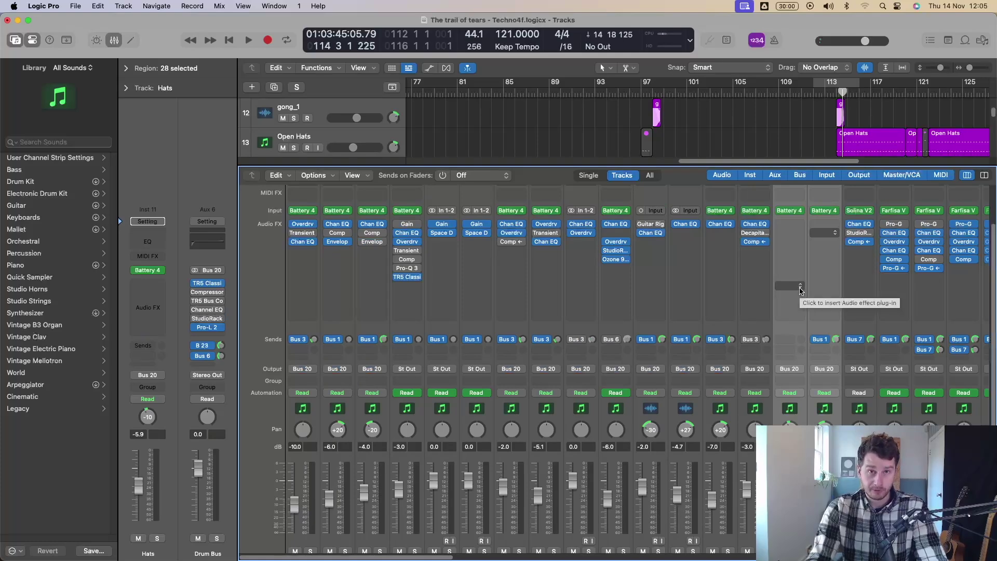
{"action": "key", "text": "x"}
{"action": "left_click", "coordinate": [677, 204]}
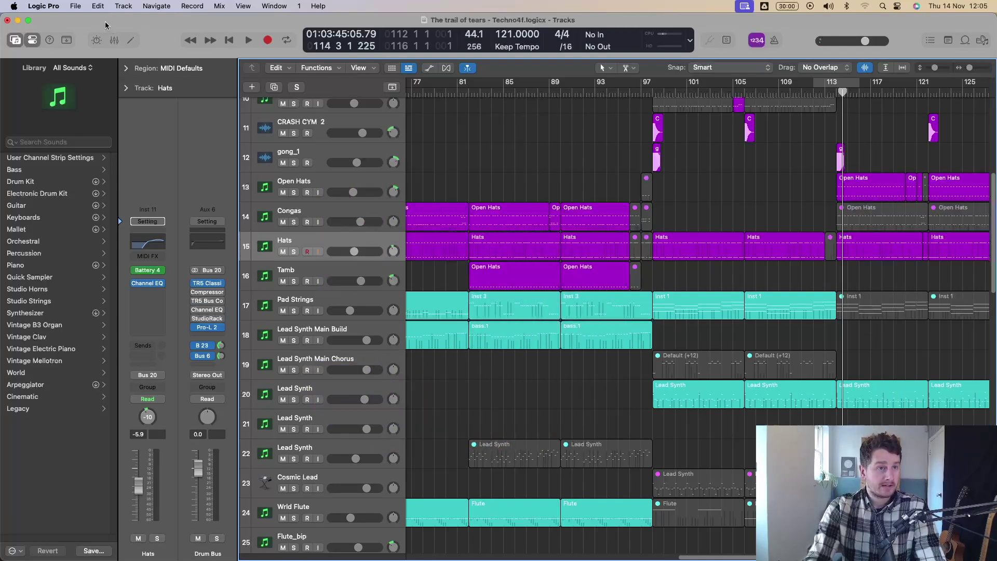
{"action": "left_click", "coordinate": [76, 6]}
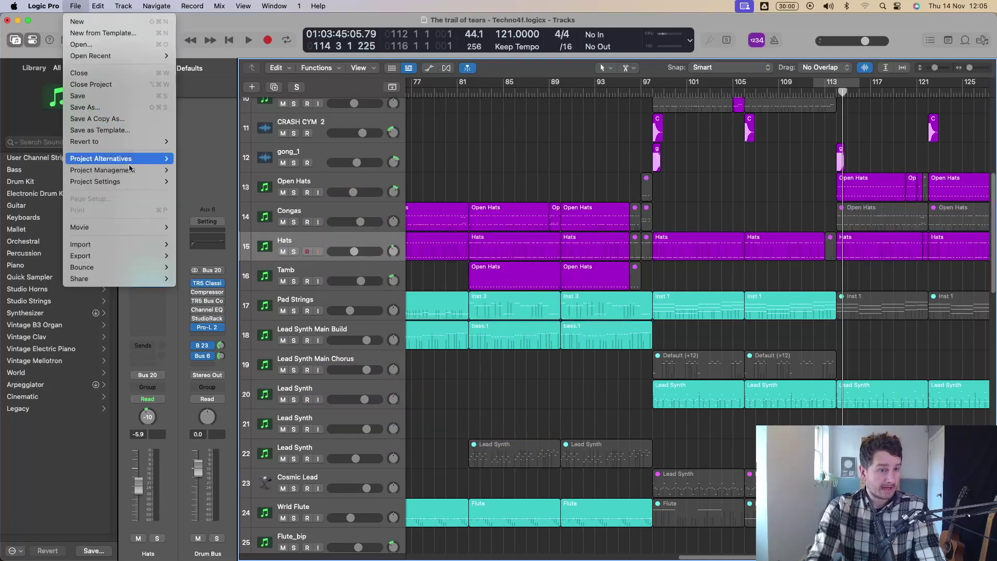
{"action": "mouse_move", "coordinate": [156, 278]}
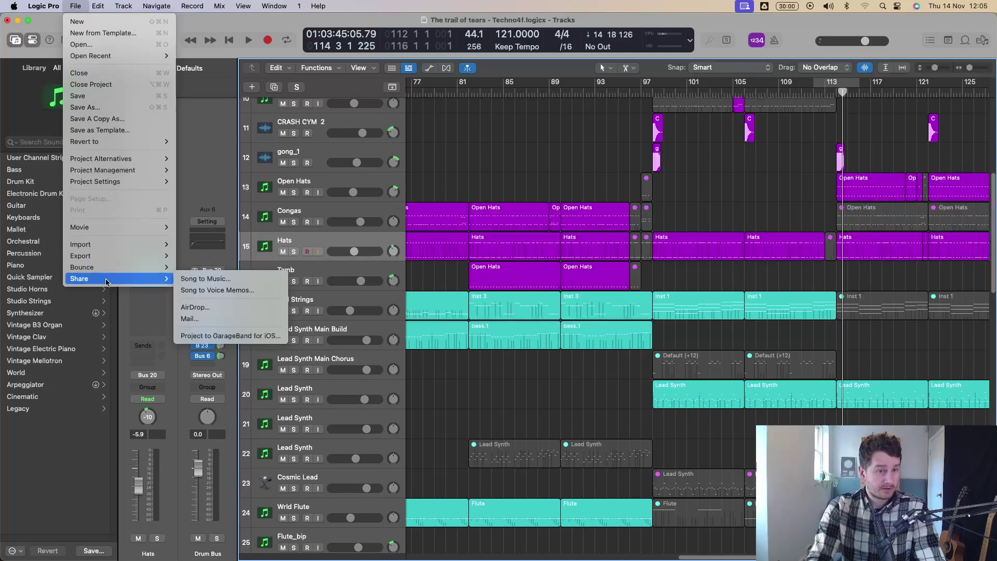
{"action": "left_click", "coordinate": [257, 291]}
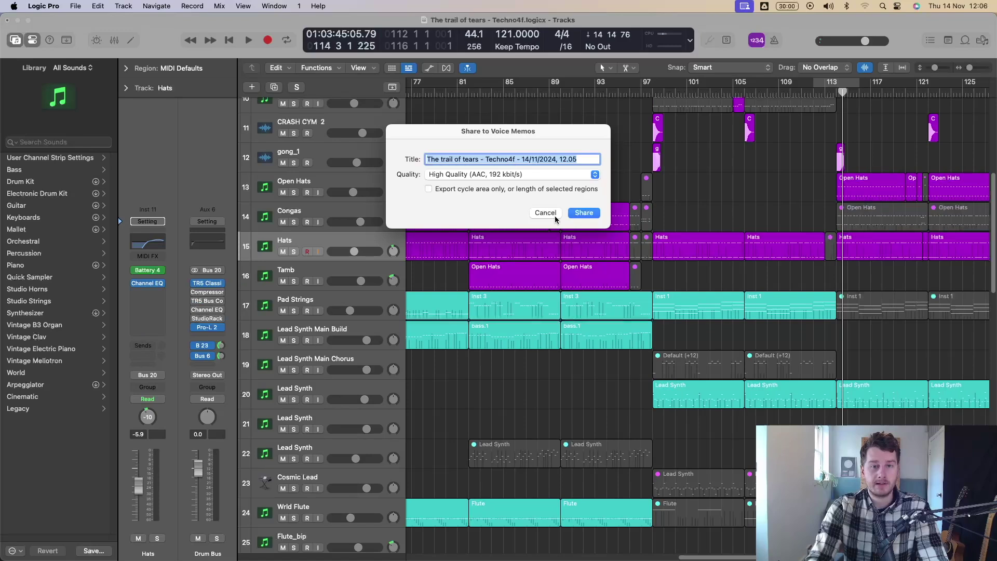
{"action": "left_click", "coordinate": [531, 174]}
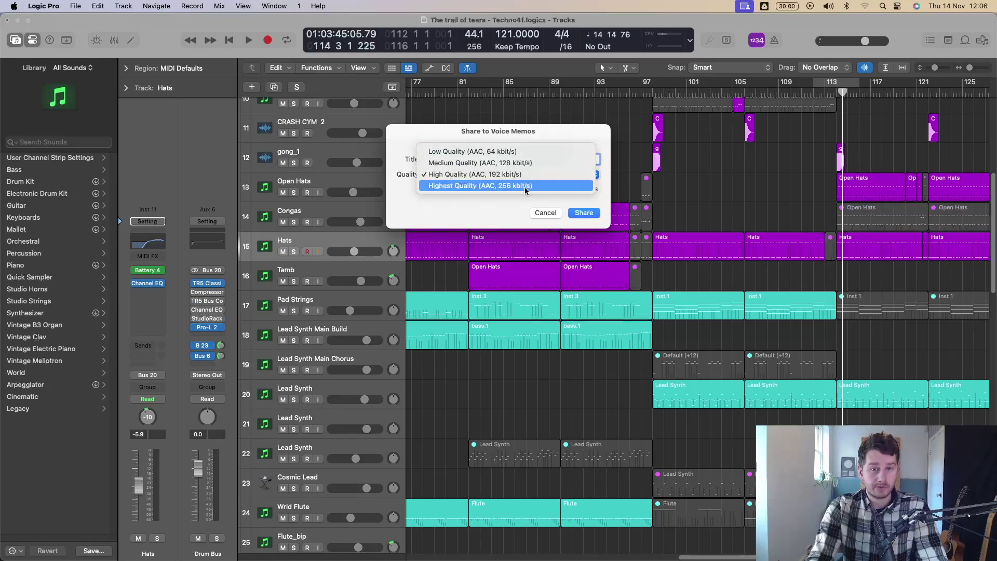
{"action": "left_click", "coordinate": [579, 221]}
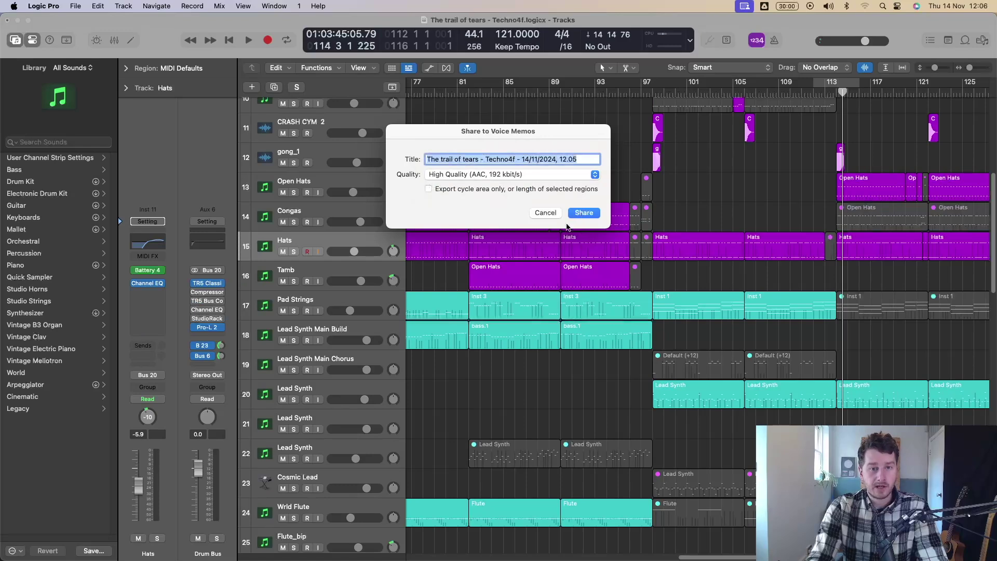
{"action": "left_click", "coordinate": [428, 189]}
{"action": "left_click", "coordinate": [545, 212]}
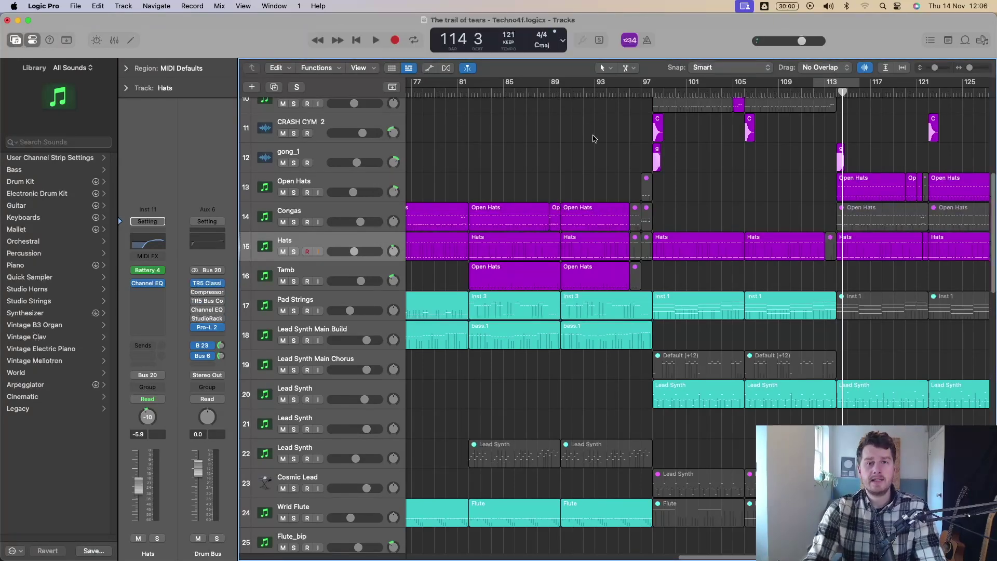
Enable Sample Rate / Buffer Size in the control bar display customisation settings.
{"action": "left_click", "coordinate": [564, 43]}
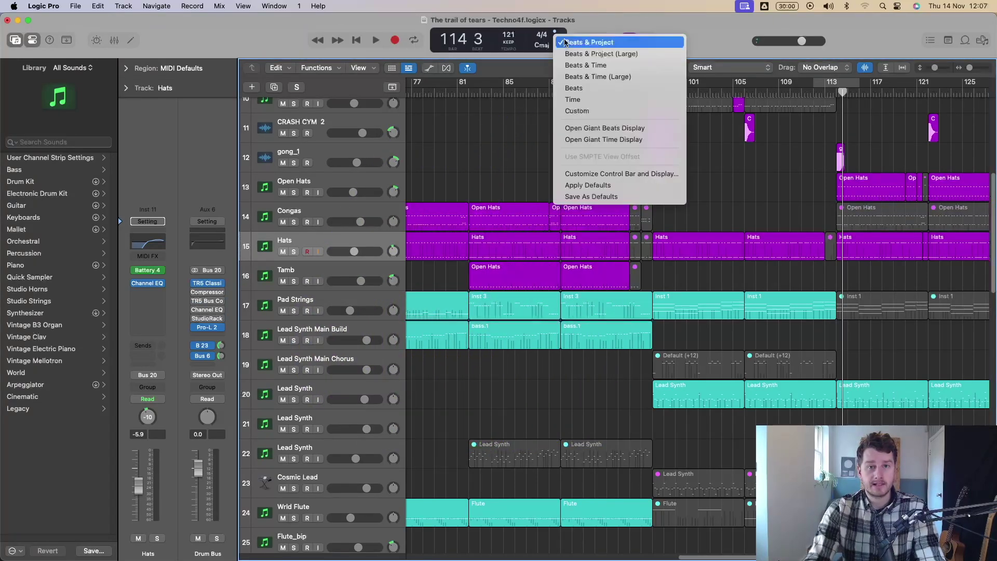
{"action": "left_click", "coordinate": [588, 110]}
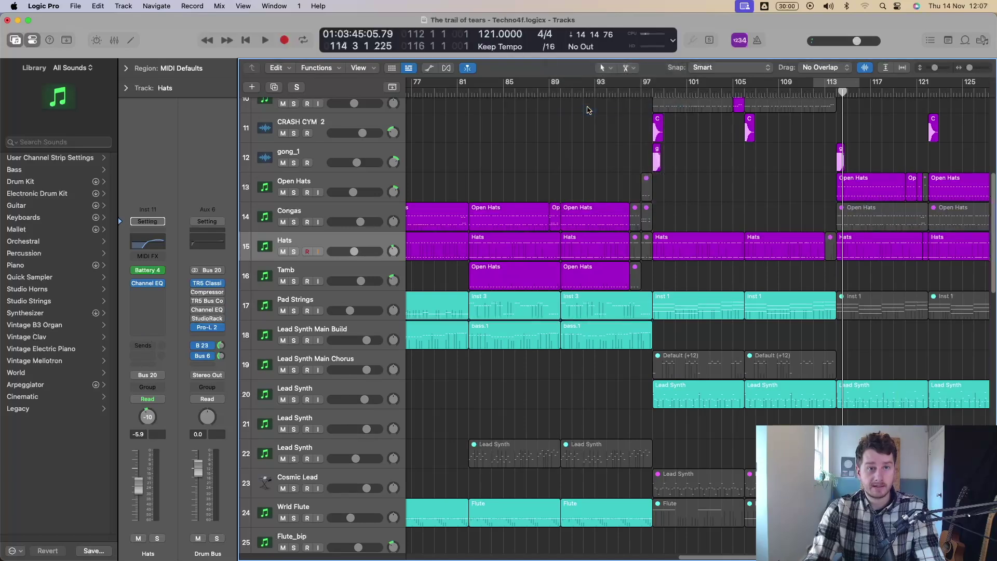
{"action": "left_click", "coordinate": [781, 51], "text": "ctrl"}
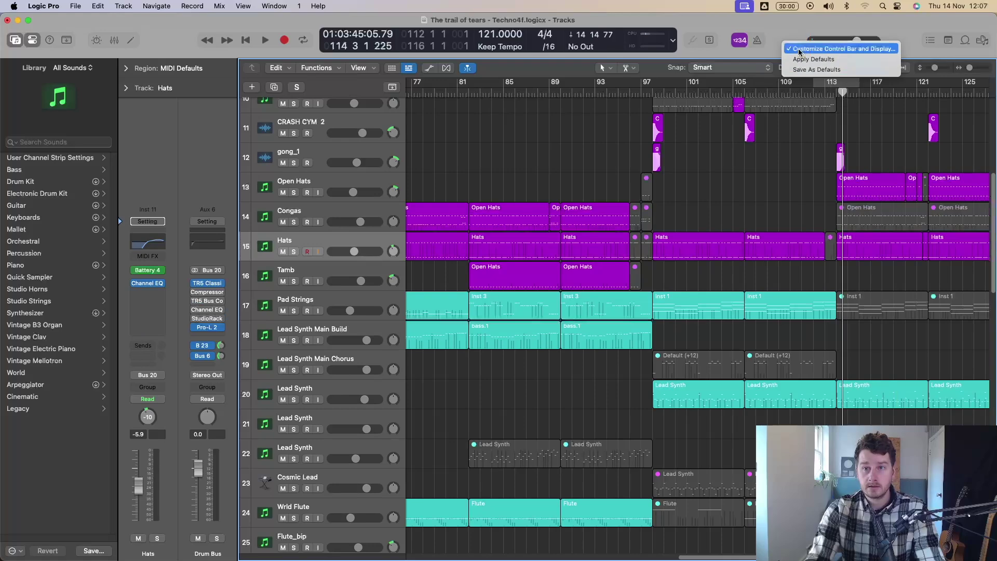
{"action": "left_click", "coordinate": [798, 51]}
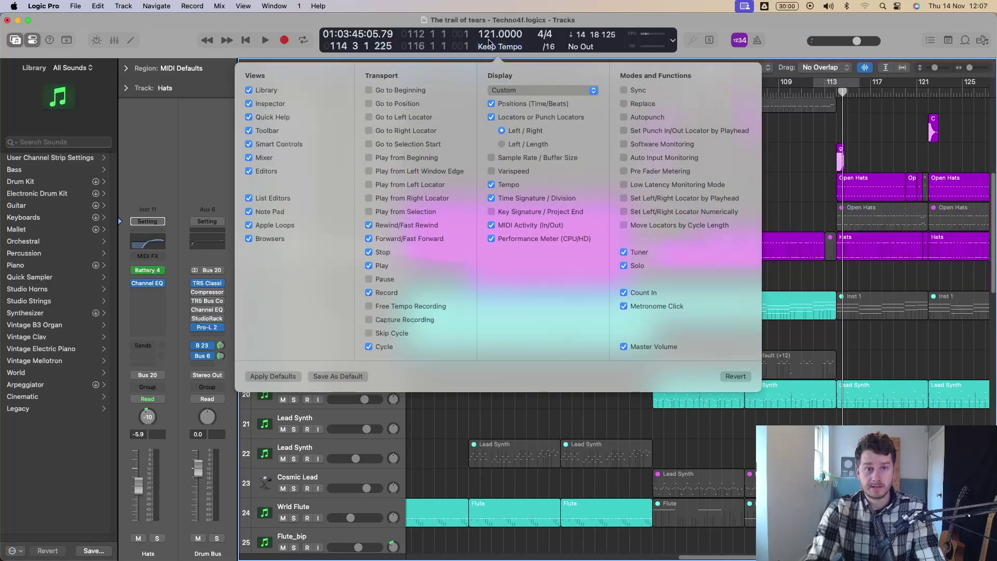
{"action": "left_click", "coordinate": [491, 158]}
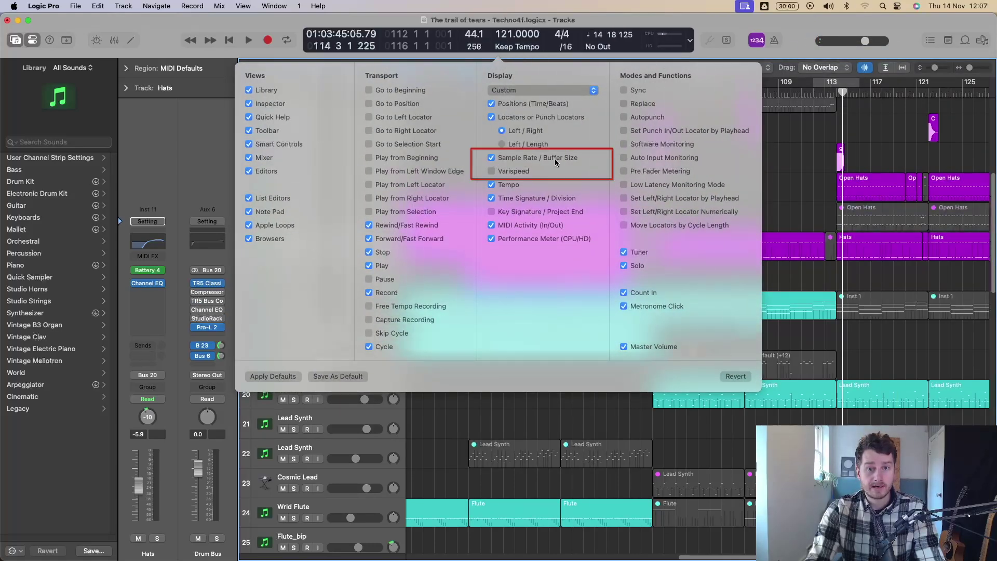
{"action": "left_click", "coordinate": [476, 42]}
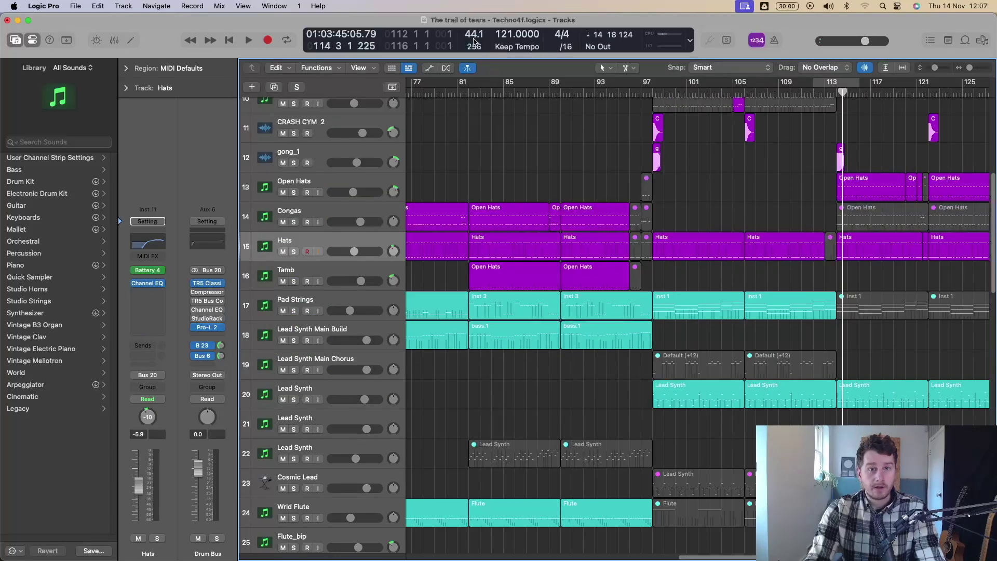
Keep the sample rate at 44.1 kHz and change the buffer size from 1,024 to 64 samples.
{"action": "left_click", "coordinate": [476, 41]}
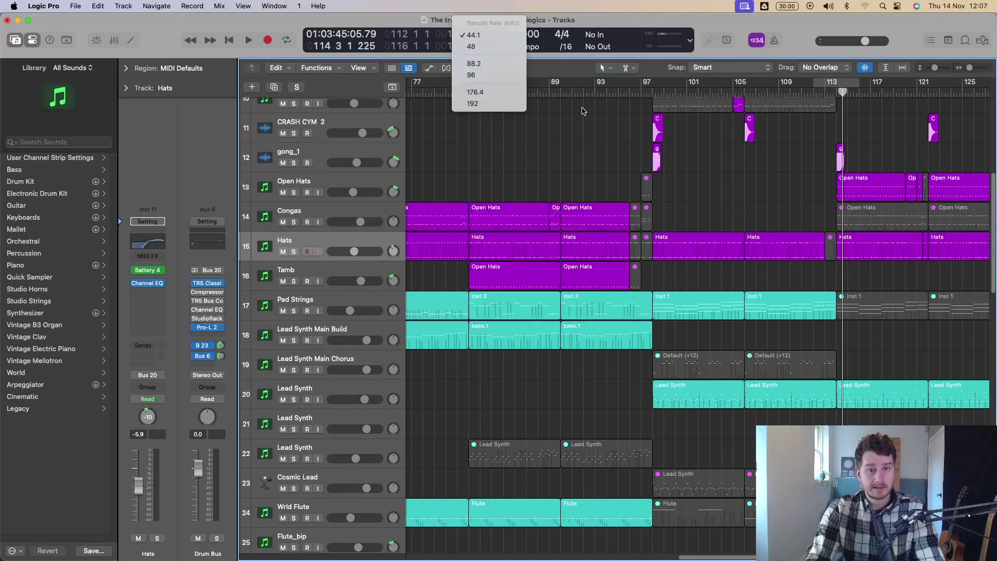
{"action": "left_click", "coordinate": [557, 119]}
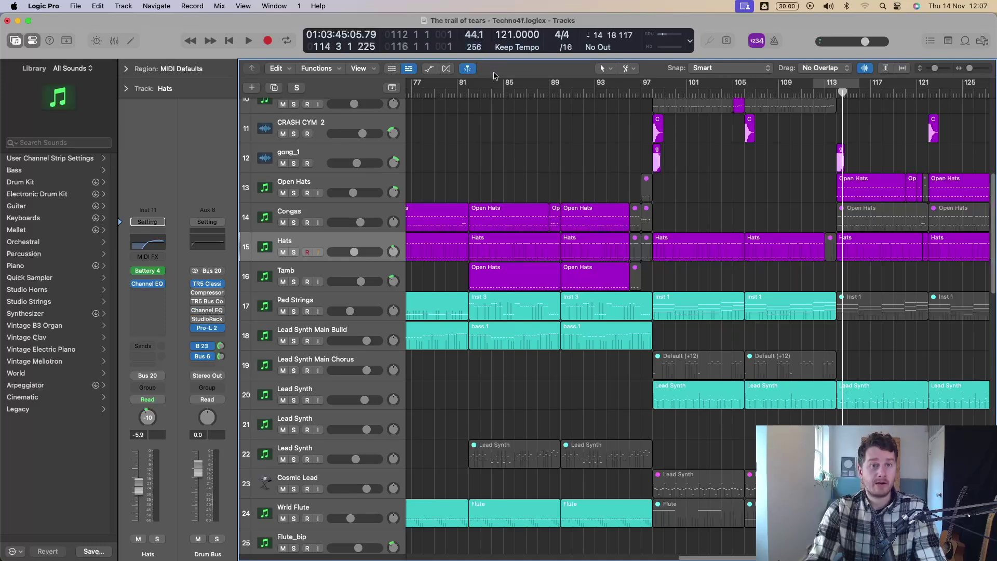
{"action": "left_click", "coordinate": [474, 47]}
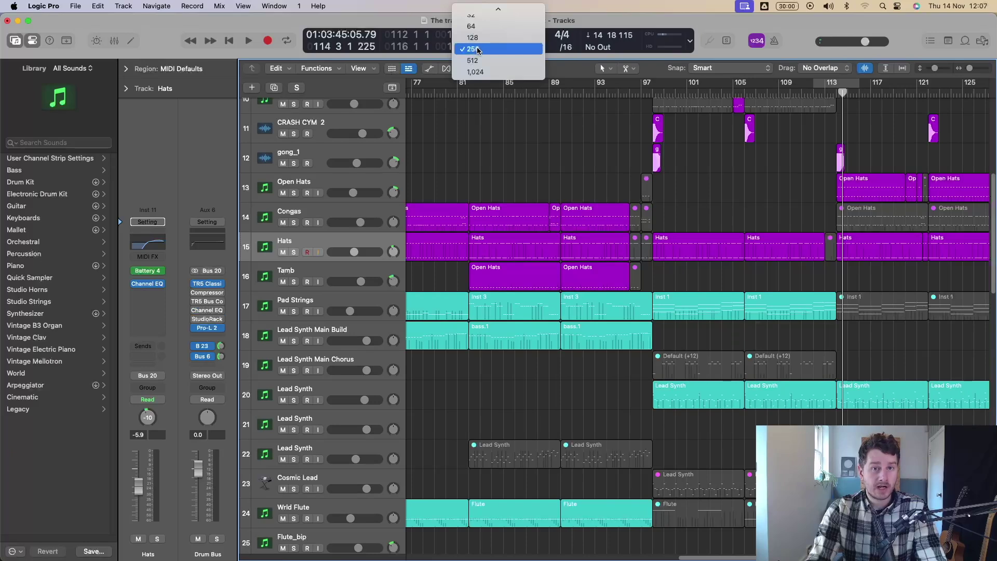
{"action": "left_click", "coordinate": [481, 72]}
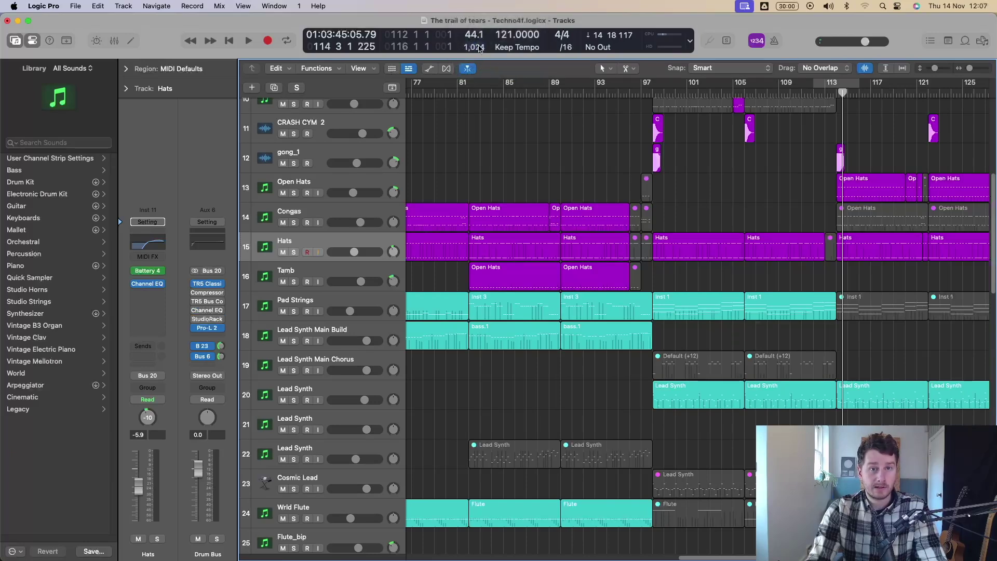
{"action": "left_click", "coordinate": [474, 48]}
{"action": "left_click", "coordinate": [477, 41]}
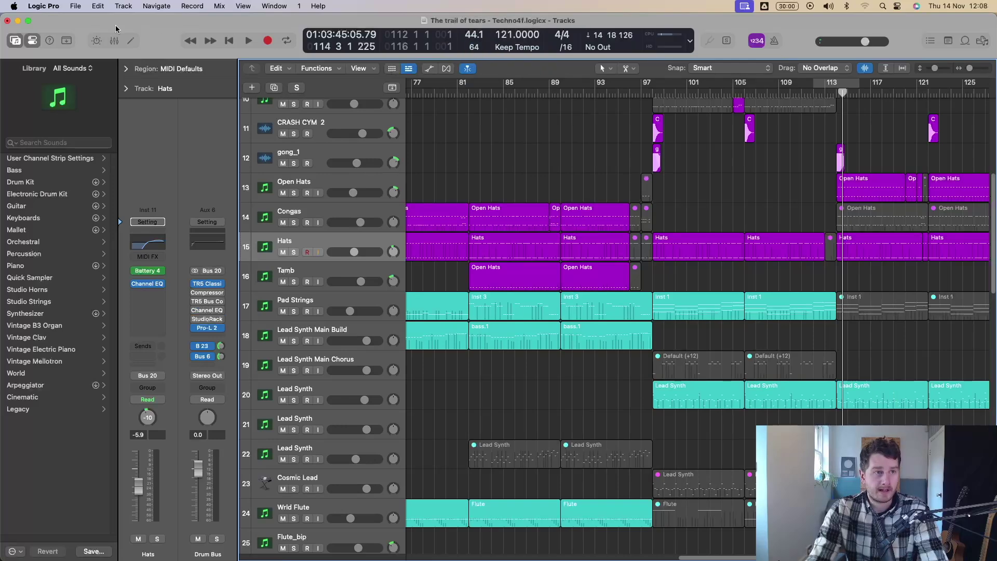
{"action": "left_click", "coordinate": [73, 6]}
{"action": "mouse_move", "coordinate": [49, 6]}
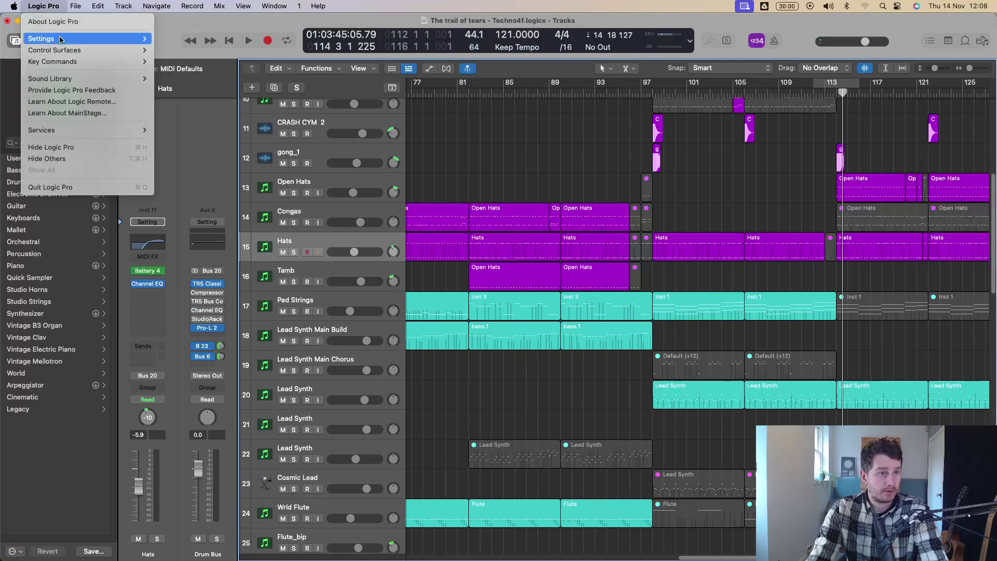
{"action": "mouse_move", "coordinate": [59, 41]}
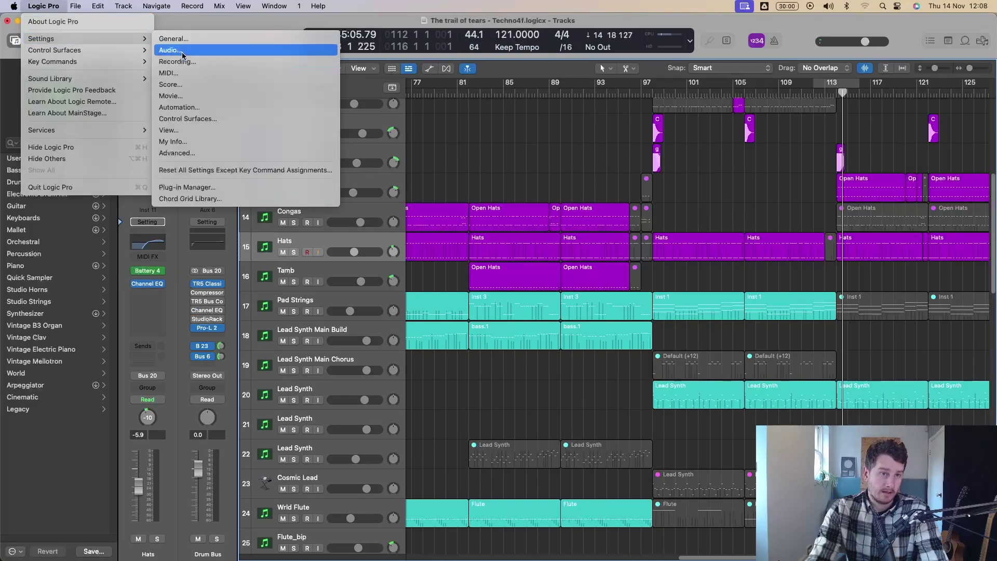
{"action": "left_click", "coordinate": [181, 51]}
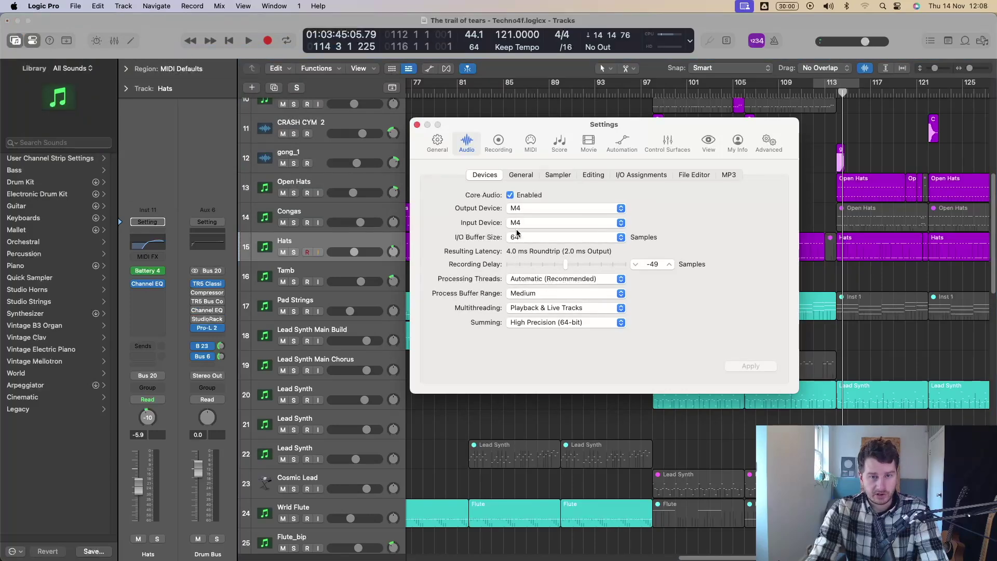
{"action": "left_click", "coordinate": [519, 237]}
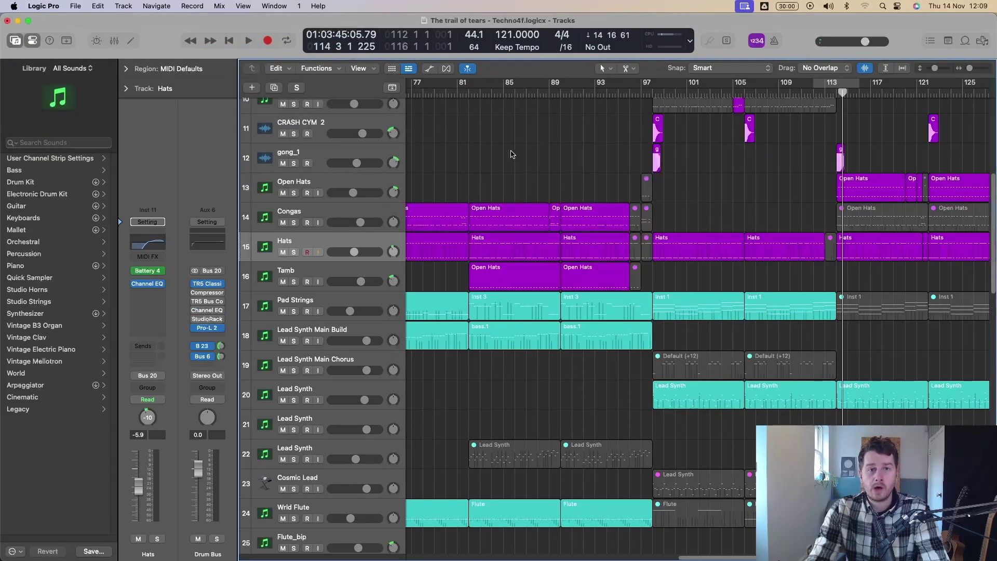
{"action": "left_click", "coordinate": [475, 48]}
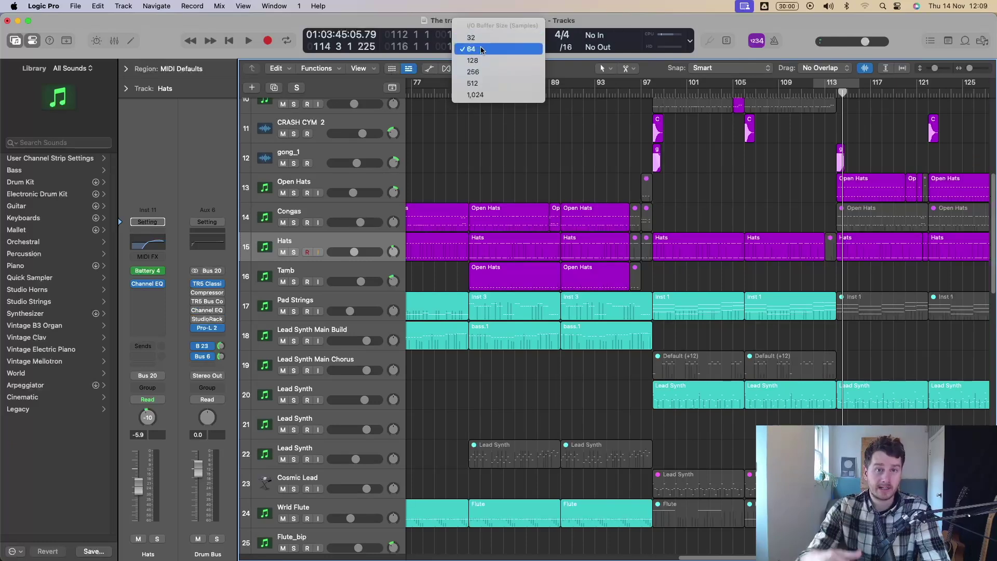
{"action": "left_click", "coordinate": [482, 49]}
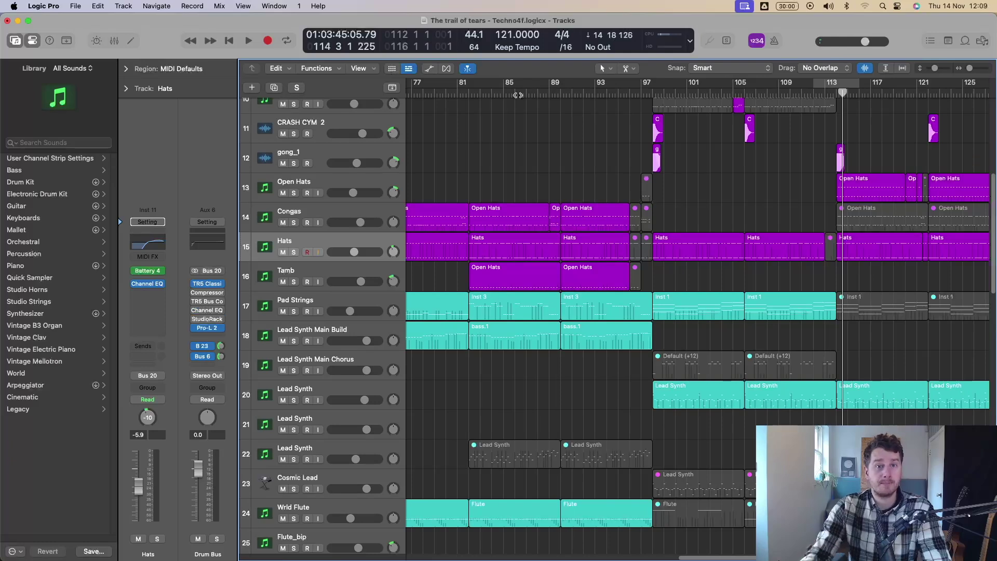
{"action": "left_click", "coordinate": [474, 46]}
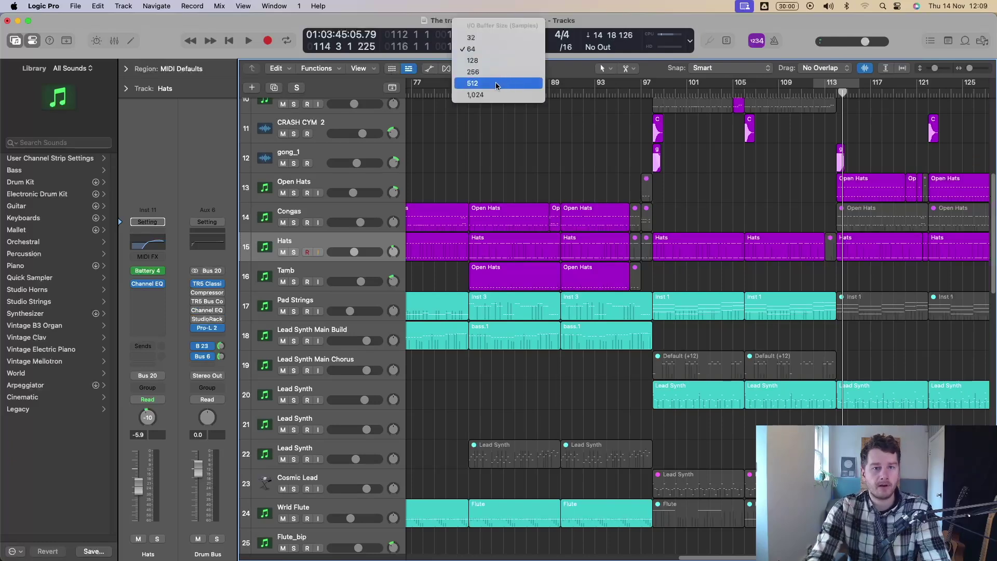
{"action": "left_click", "coordinate": [607, 149]}
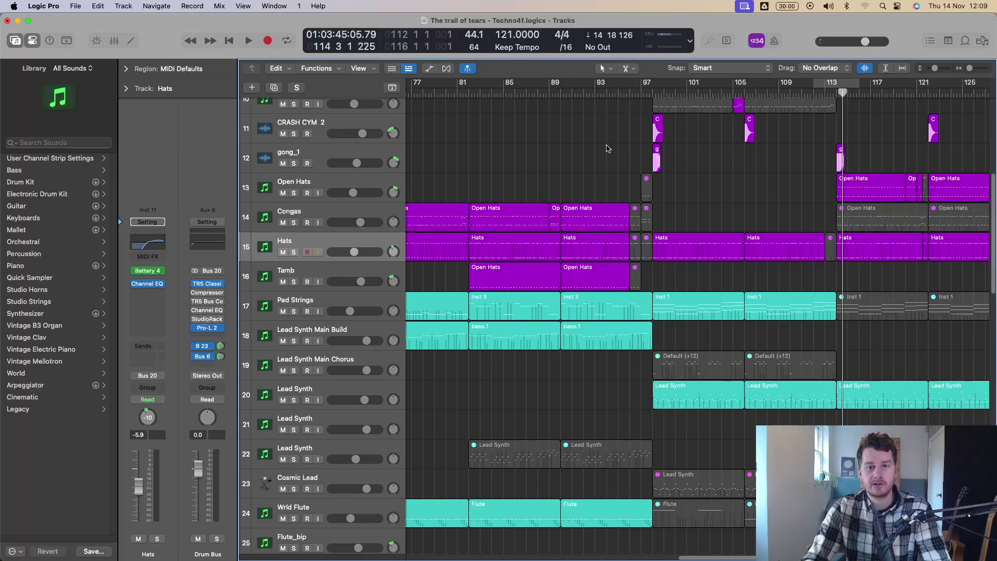
Zoom out, open the Sound Library Manager and select the uninstalled Modular Melodies (Synth Pack).
{"action": "key", "text": "z"}
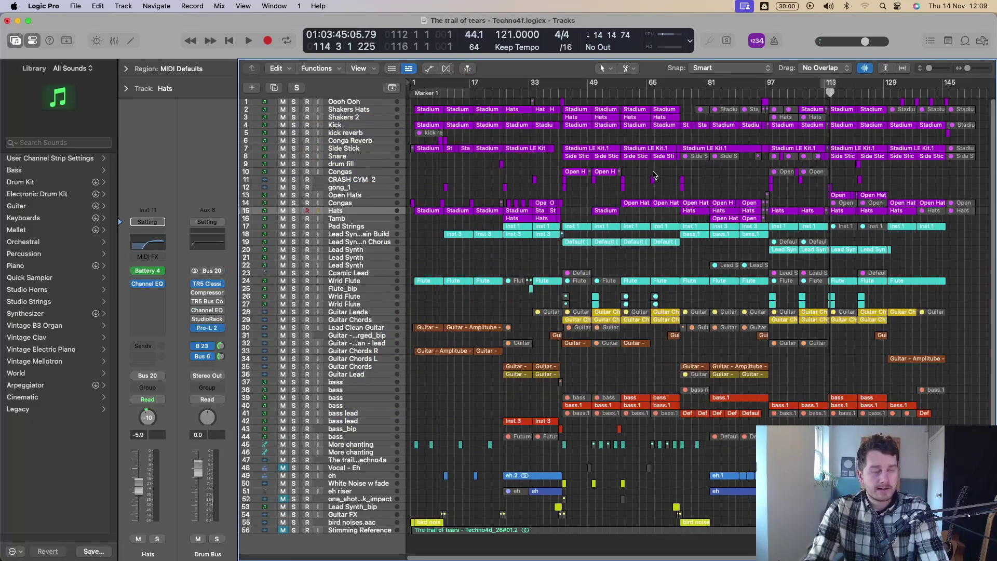
{"action": "left_click", "coordinate": [18, 6]}
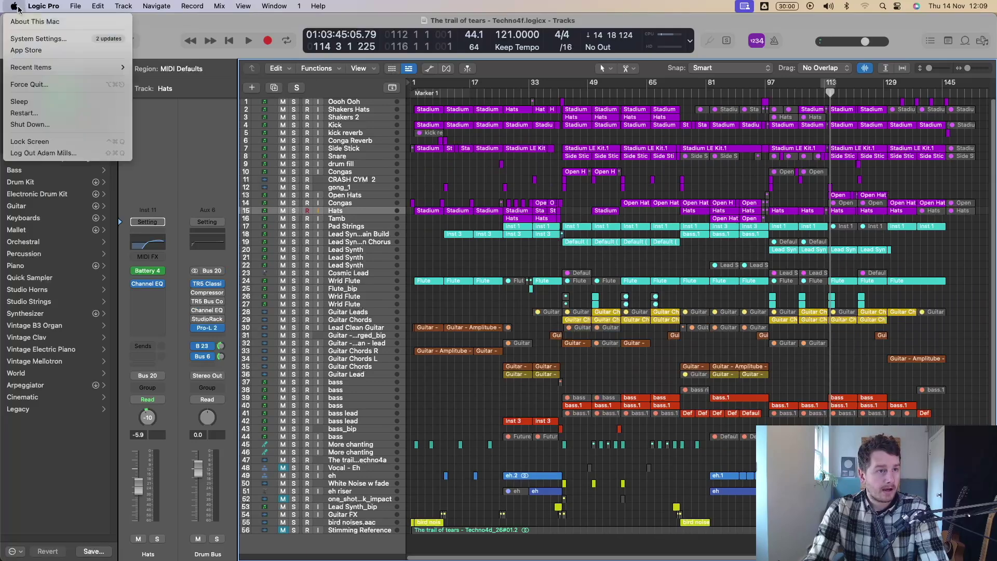
{"action": "mouse_move", "coordinate": [39, 6]}
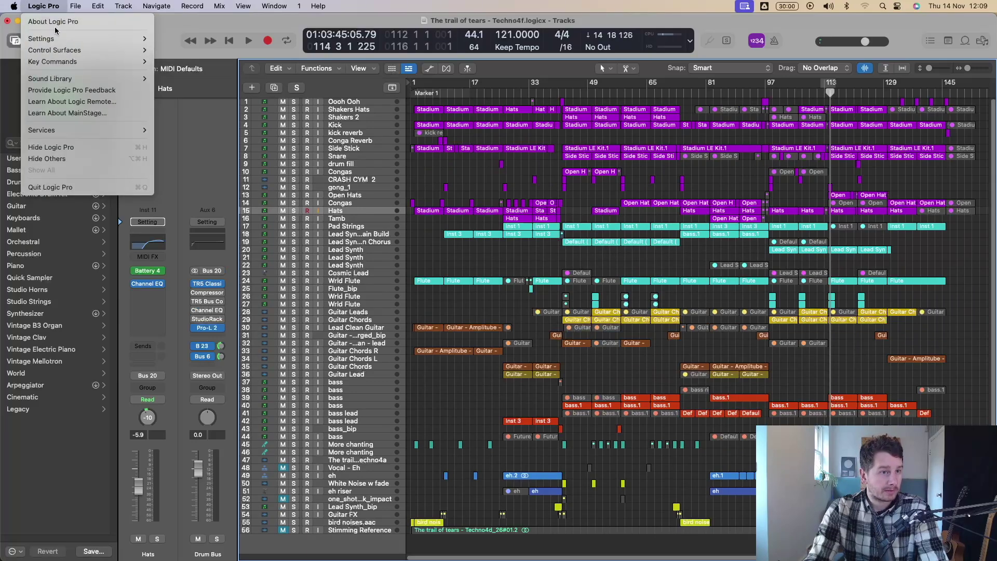
{"action": "mouse_move", "coordinate": [61, 61]}
{"action": "mouse_move", "coordinate": [61, 85]}
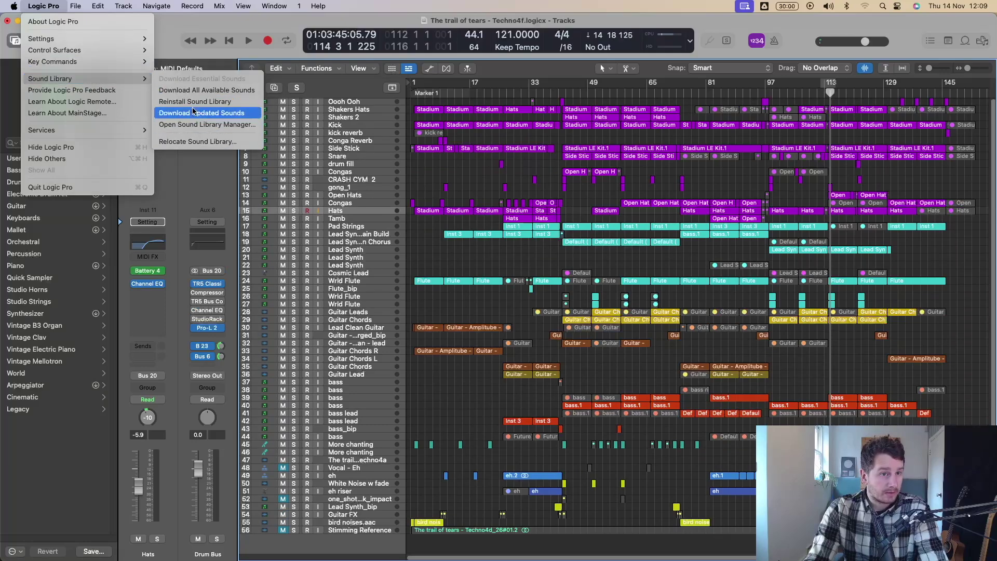
{"action": "left_click", "coordinate": [218, 124]}
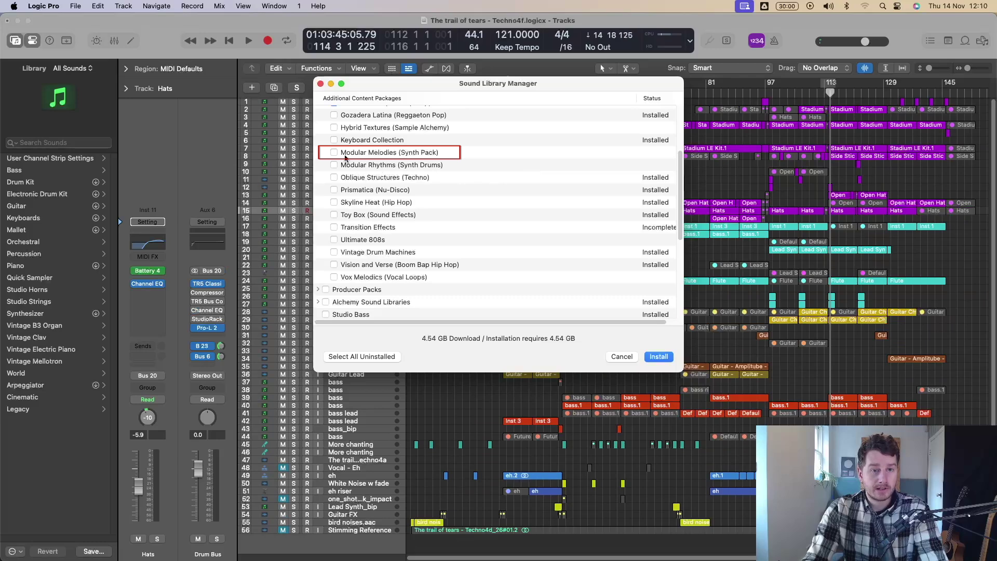
{"action": "left_click", "coordinate": [338, 155]}
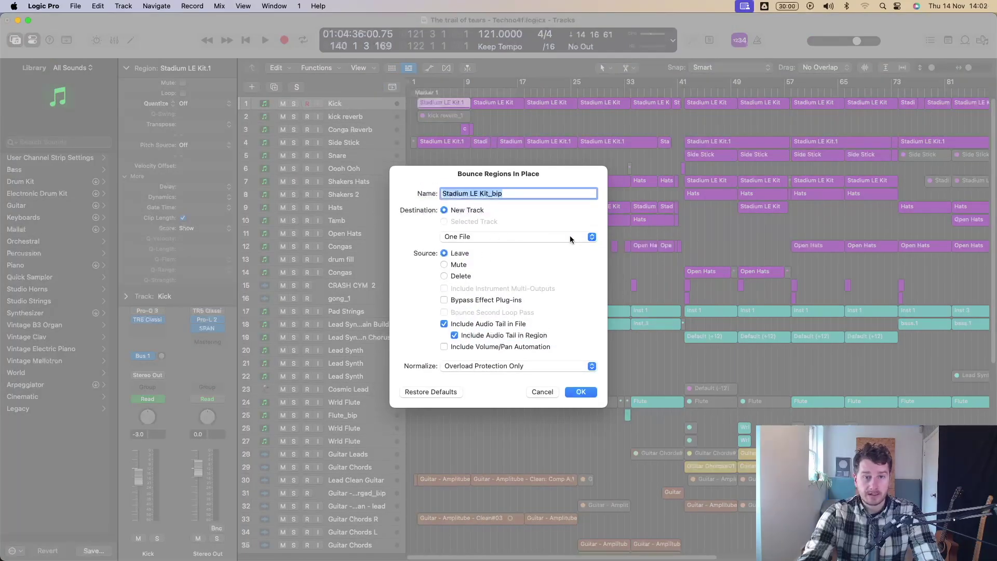
Bounce the Kick and Side Stick regions in place as One File, then undo it.
{"action": "left_click", "coordinate": [537, 238]}
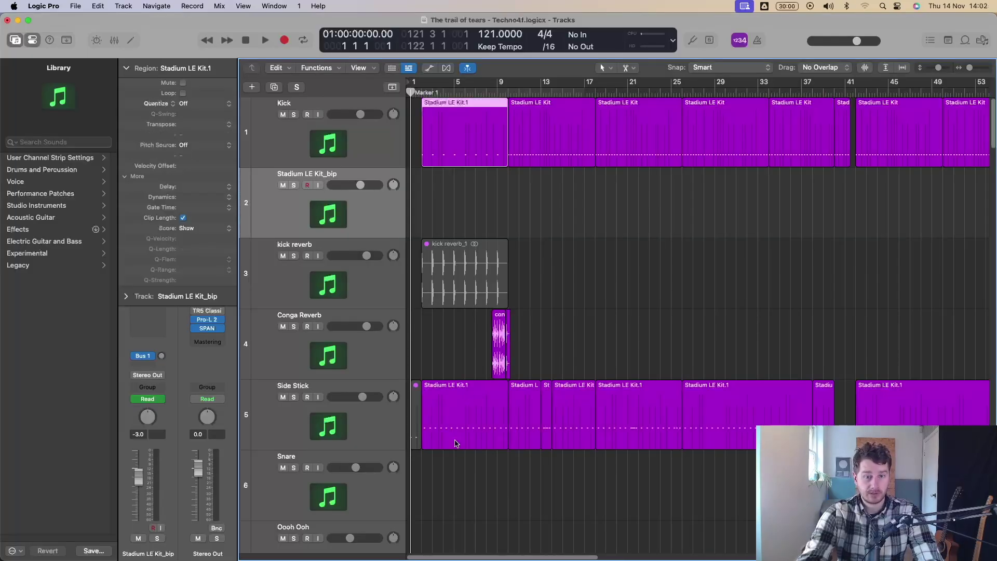
{"action": "left_click", "coordinate": [456, 442], "text": "shift"}
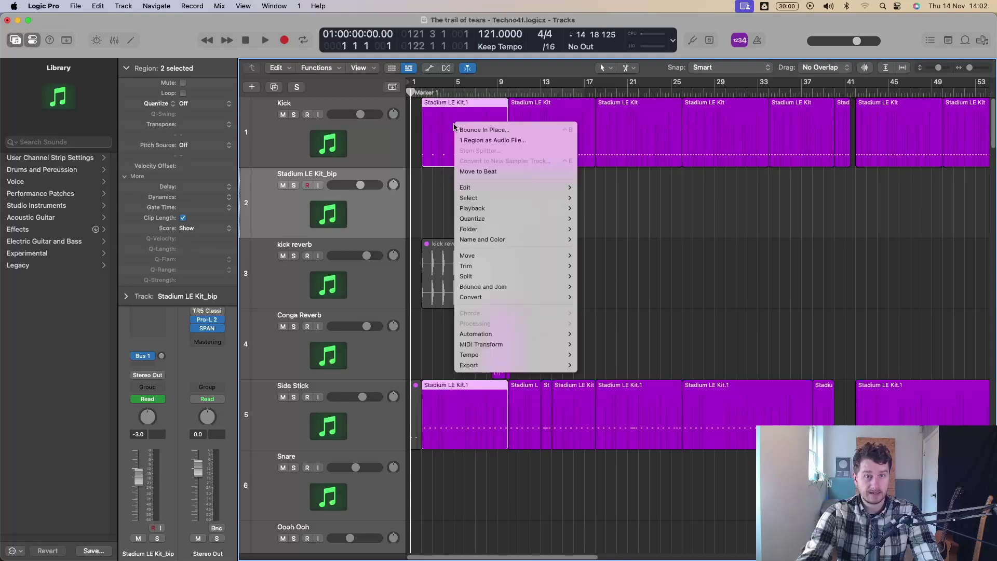
{"action": "right_click", "coordinate": [456, 124]}
{"action": "left_click", "coordinate": [478, 131]}
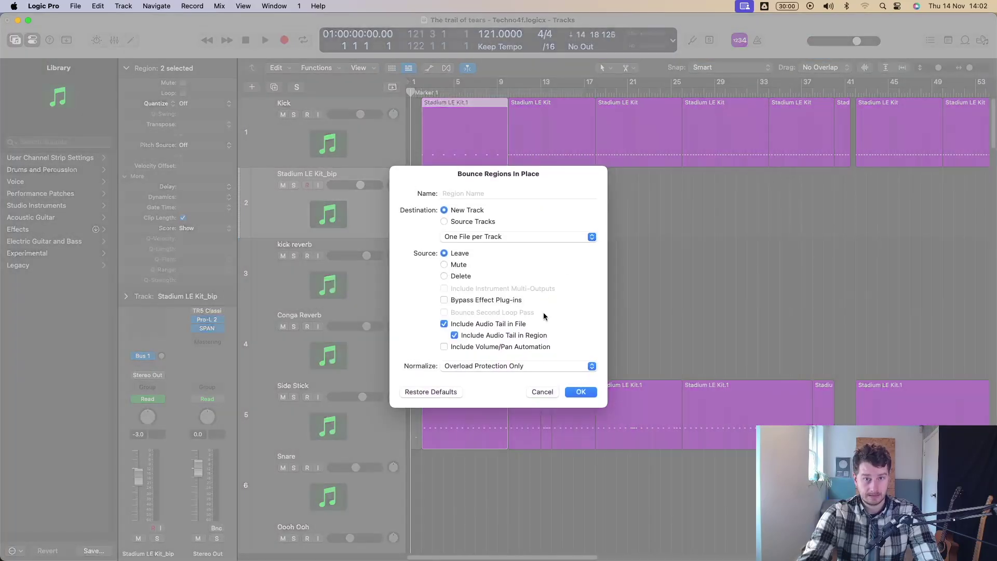
{"action": "left_click", "coordinate": [476, 235]}
{"action": "left_click", "coordinate": [474, 226]}
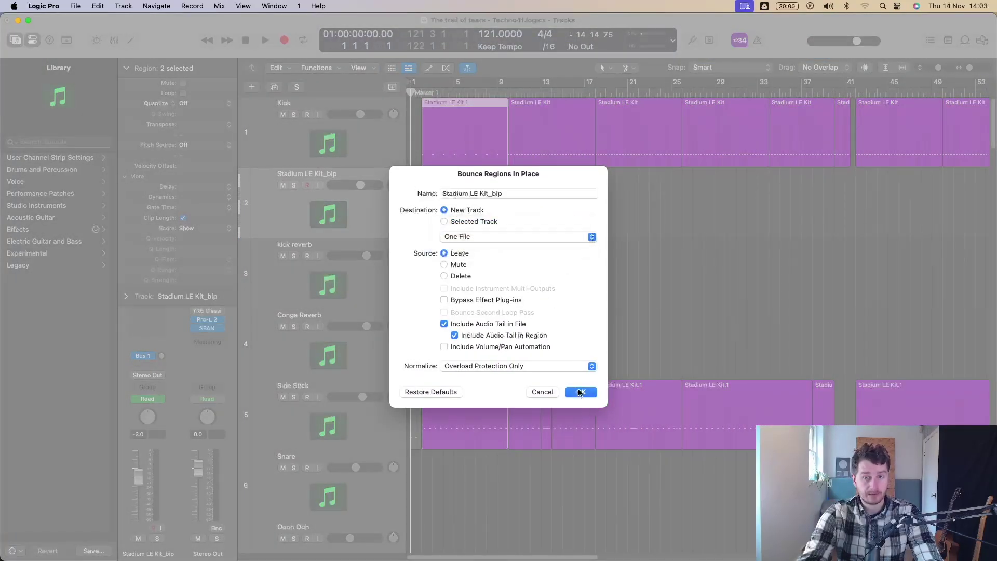
{"action": "left_click", "coordinate": [580, 392]}
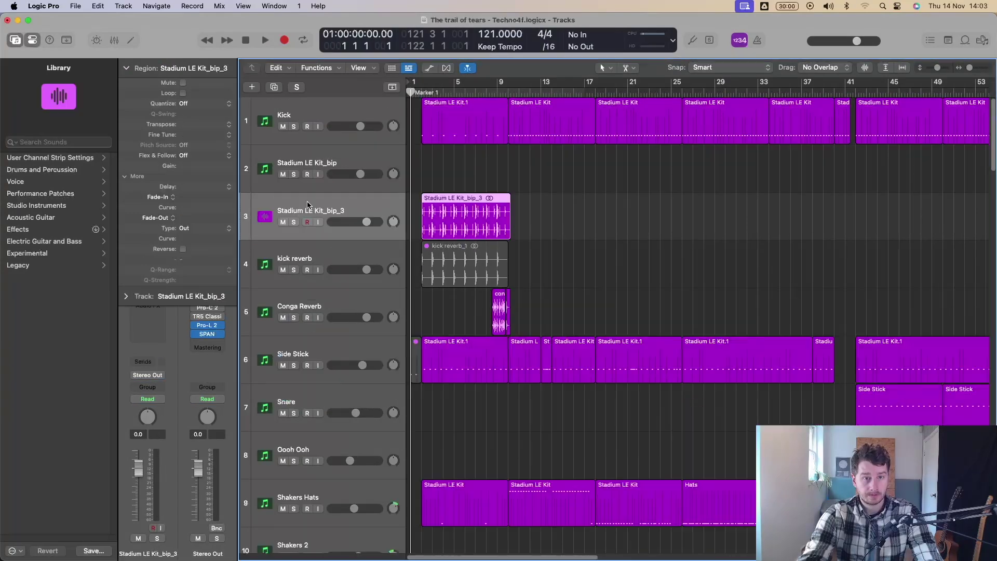
{"action": "key", "text": "super+z"}
Bounce them in place as One File per Track, creating Stadium LE Kit_bip_4 and _5.
{"action": "right_click", "coordinate": [459, 125]}
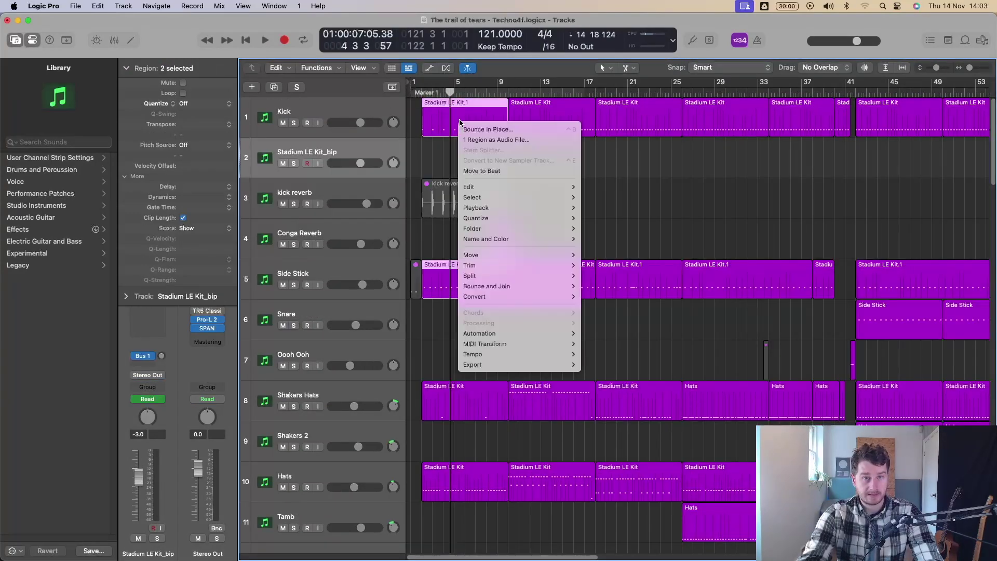
{"action": "left_click", "coordinate": [484, 130]}
{"action": "left_click", "coordinate": [469, 236]}
{"action": "left_click", "coordinate": [473, 245]}
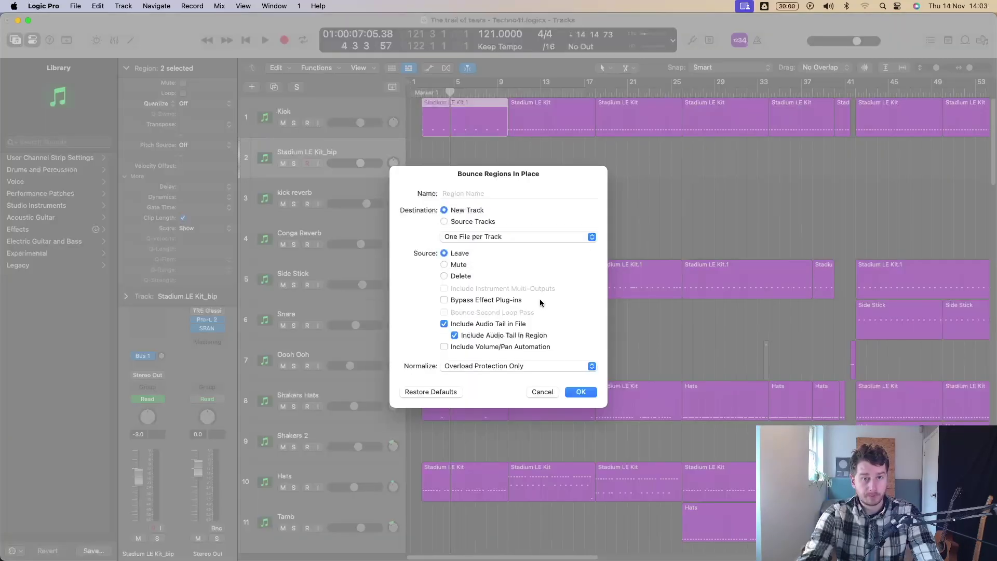
{"action": "left_click", "coordinate": [580, 392]}
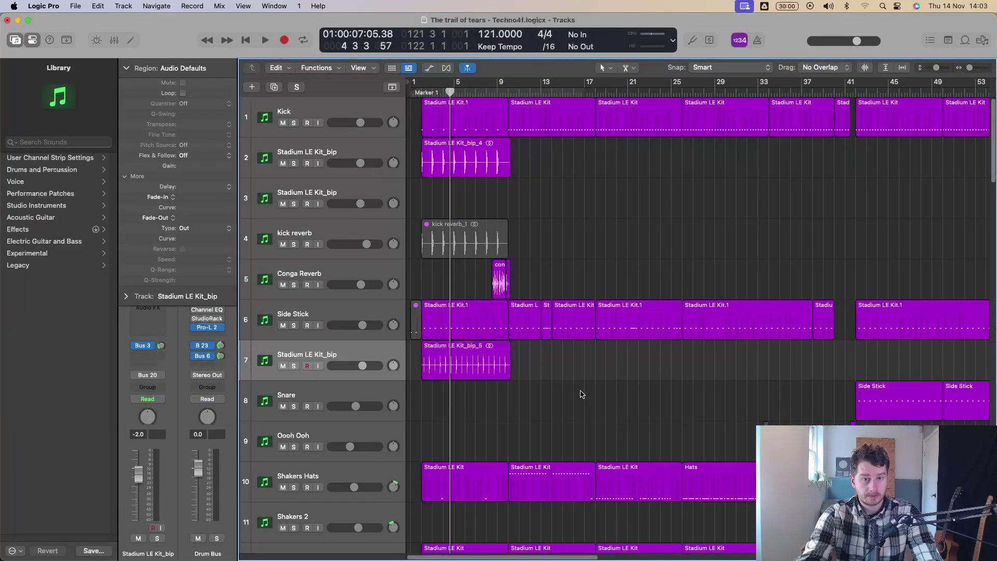
{"action": "left_click", "coordinate": [460, 360]}
{"action": "left_click", "coordinate": [462, 153]}
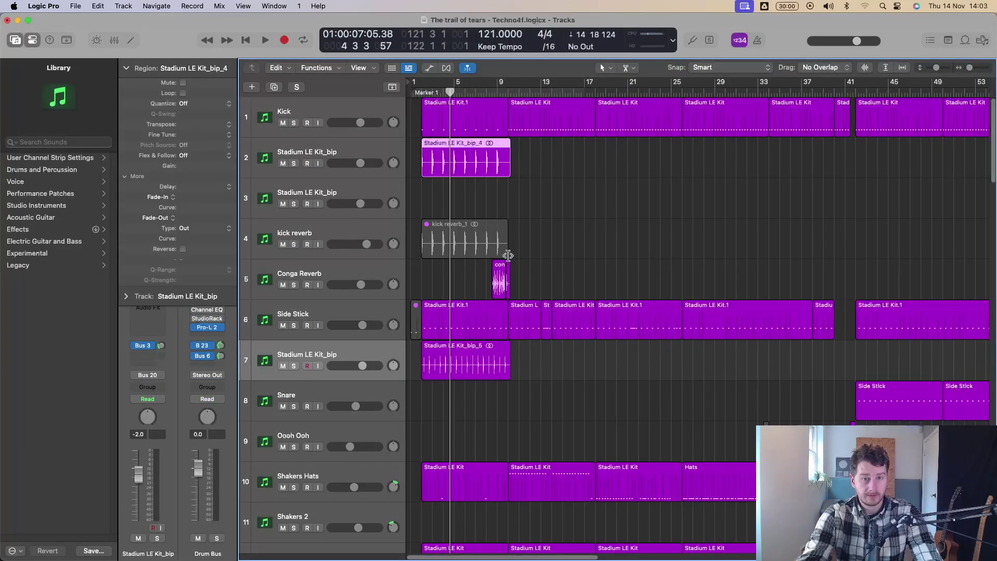
Undo the per-track bounce, then bounce four Kick and Side Stick regions as One File per Region.
{"action": "key", "text": "super+z"}
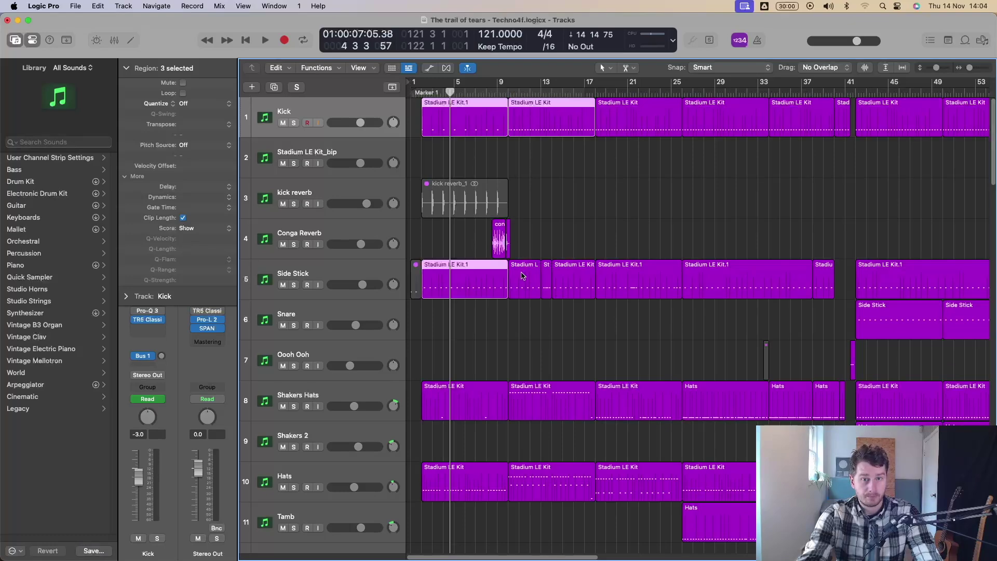
{"action": "left_click", "coordinate": [523, 275], "text": "shift"}
{"action": "right_click", "coordinate": [464, 113]}
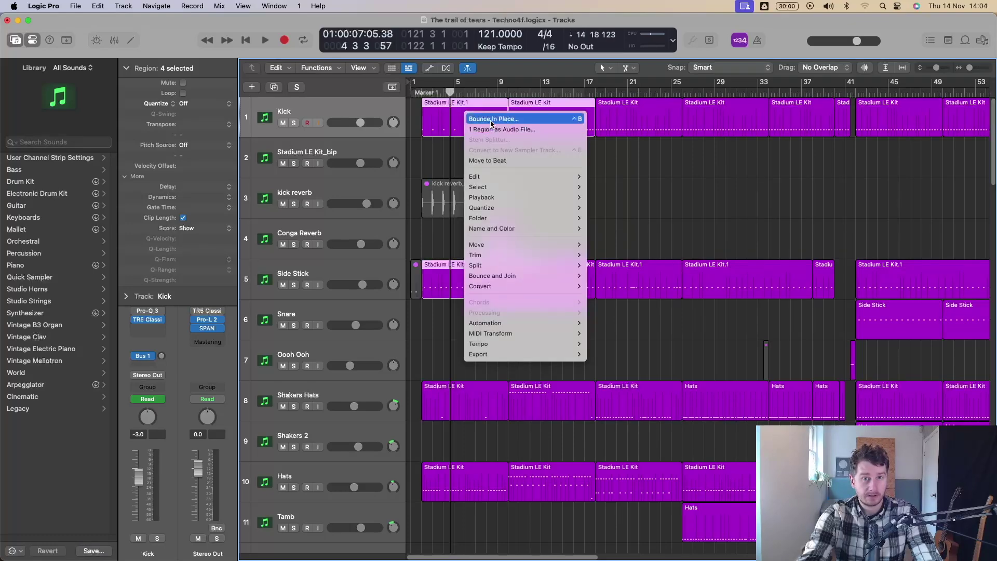
{"action": "left_click", "coordinate": [491, 120]}
{"action": "left_click", "coordinate": [477, 237]}
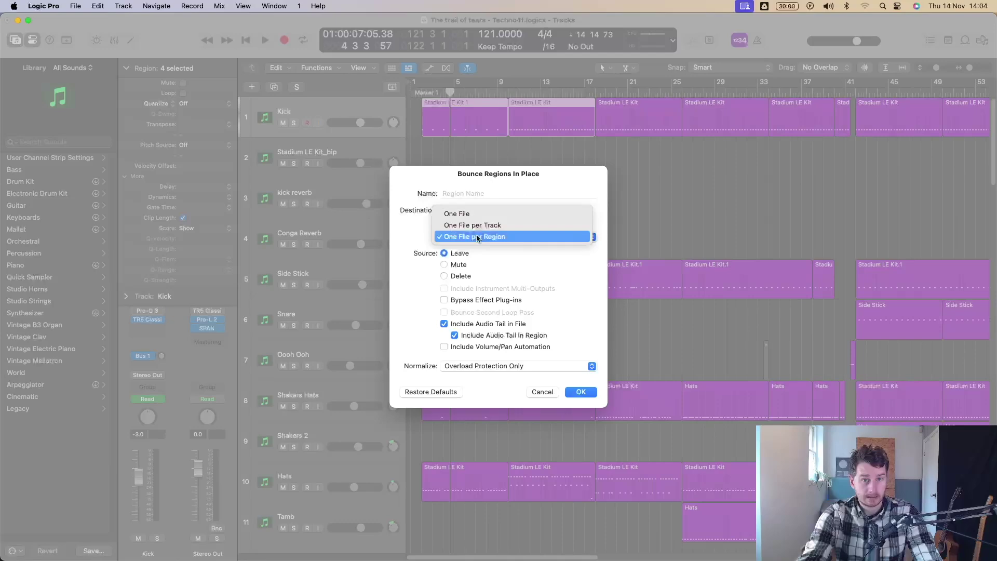
{"action": "left_click", "coordinate": [478, 237]}
{"action": "left_click", "coordinate": [581, 391]}
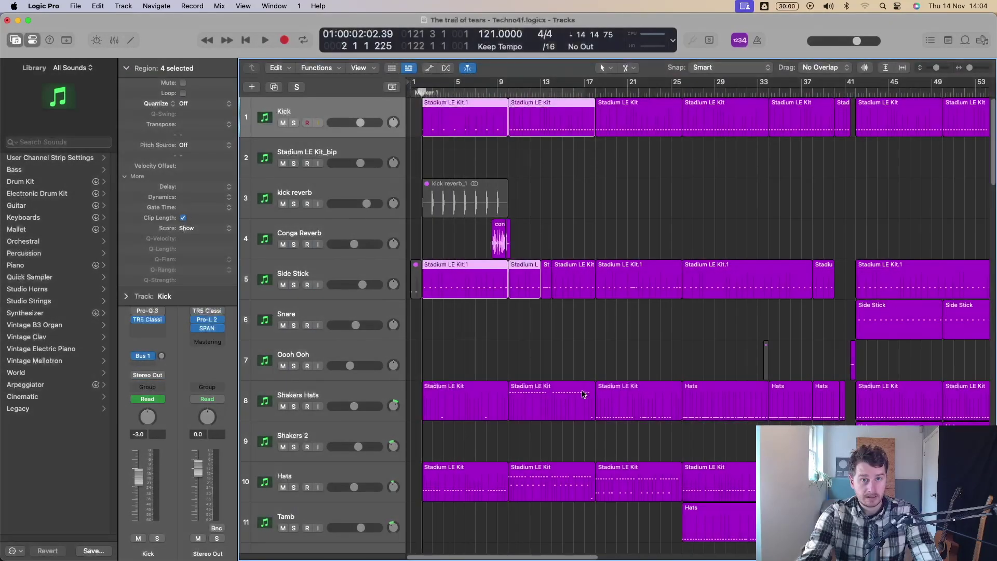